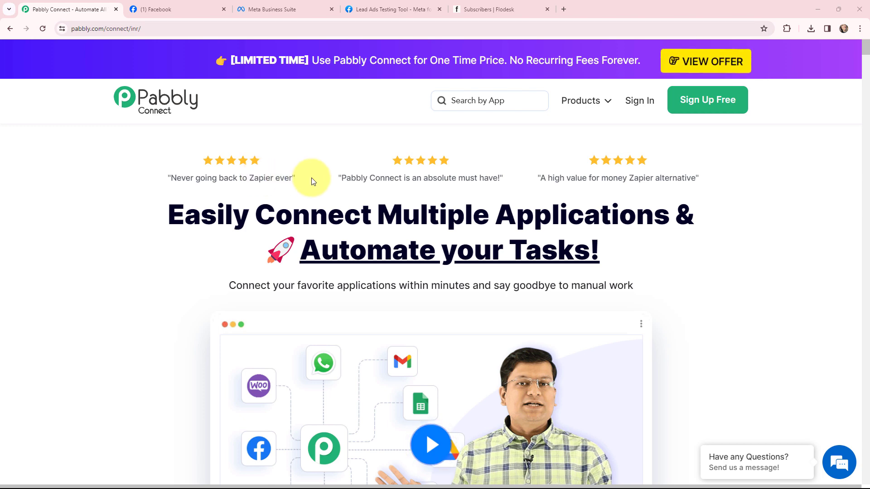
# Review the filled-in Sharks Media contact form in the Lead Ads Testing Tool and the subscriber list in Flodesk.
pyautogui.click(383, 7)
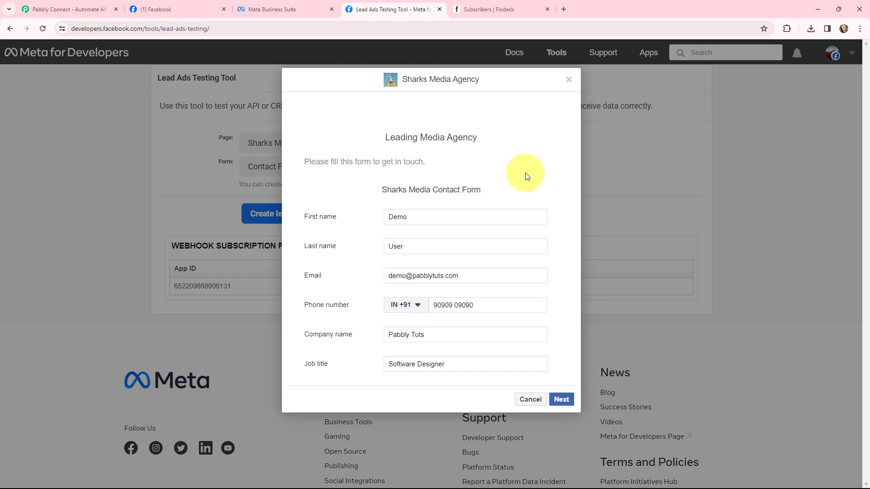
pyautogui.click(498, 10)
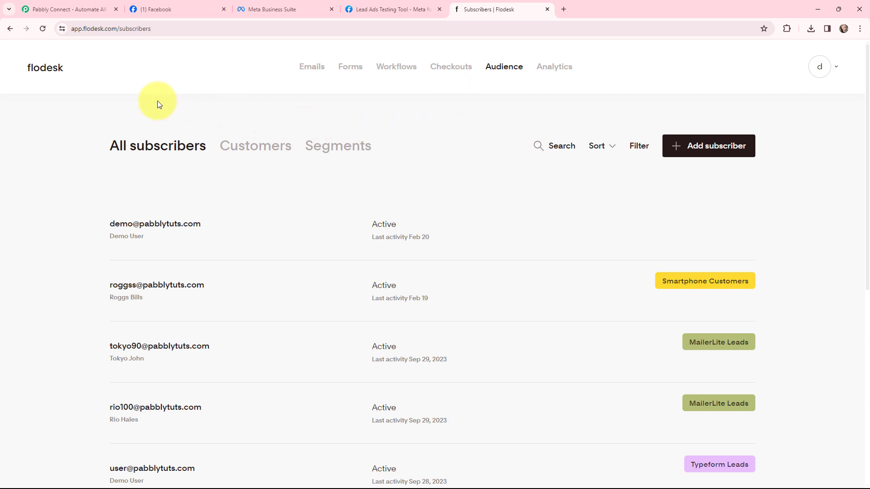
# Switch to the Pabbly site, sign in to the account and open the Pabbly Connect dashboard.
pyautogui.click(90, 10)
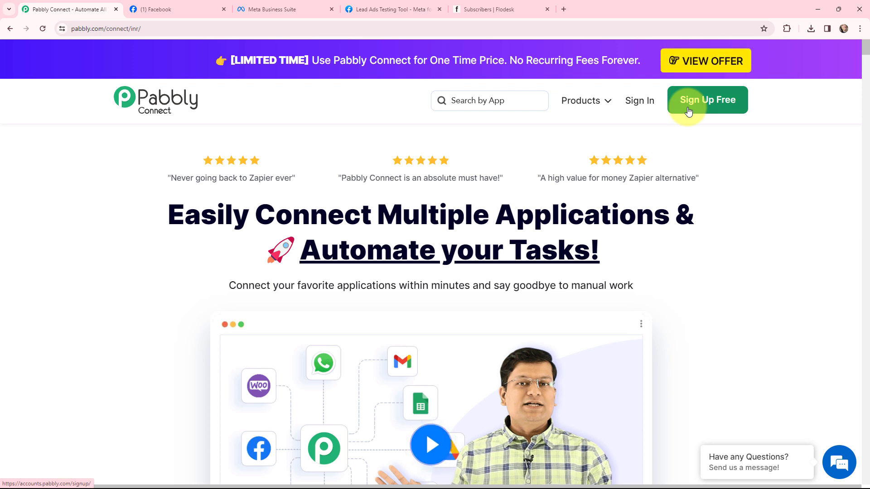
pyautogui.click(640, 102)
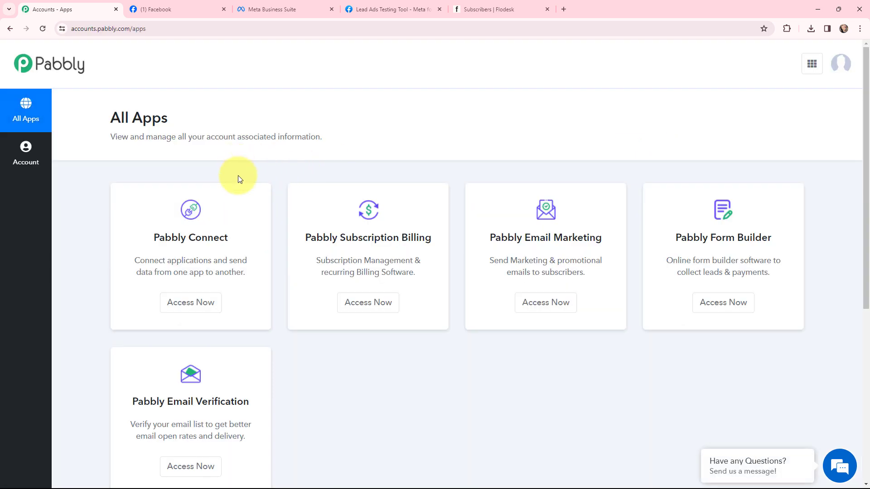
pyautogui.click(191, 305)
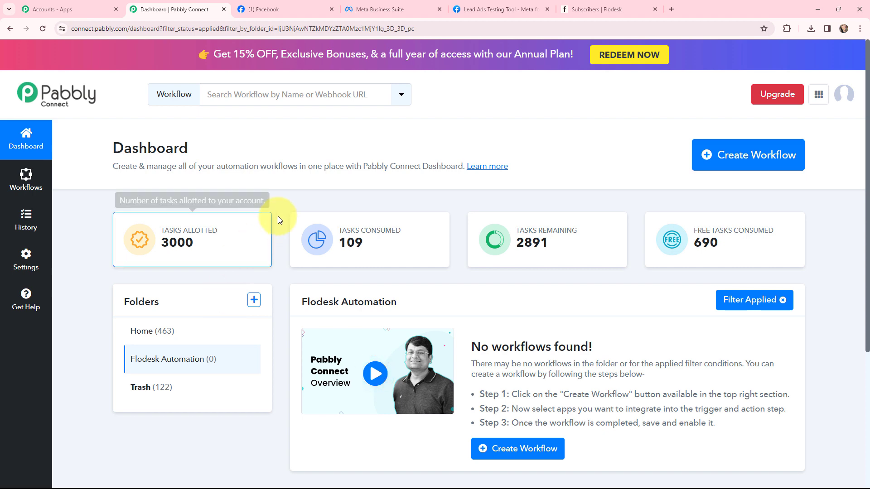
# Create a workflow named "Create Flodesk Subscriber from Facebook Lead Ads" in the Flodesk Automation folder.
pyautogui.click(744, 152)
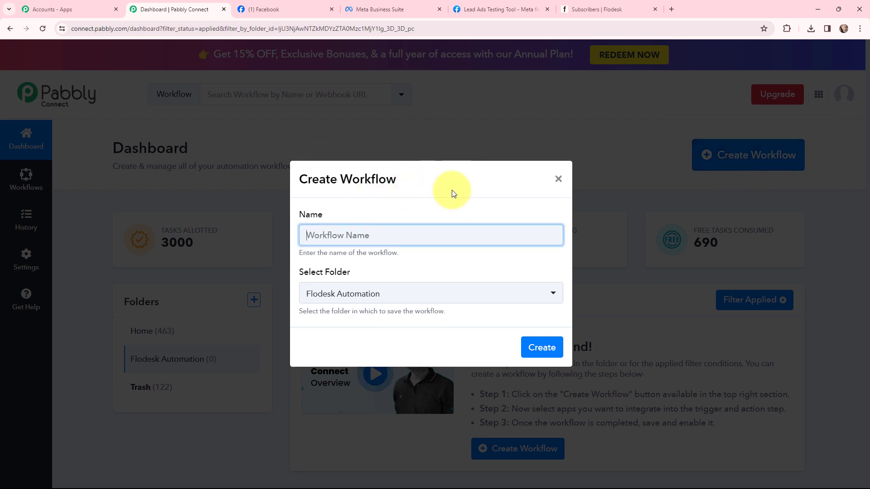
pyautogui.write('Create Flodesk Subscriber from Facebook Lead Ads')
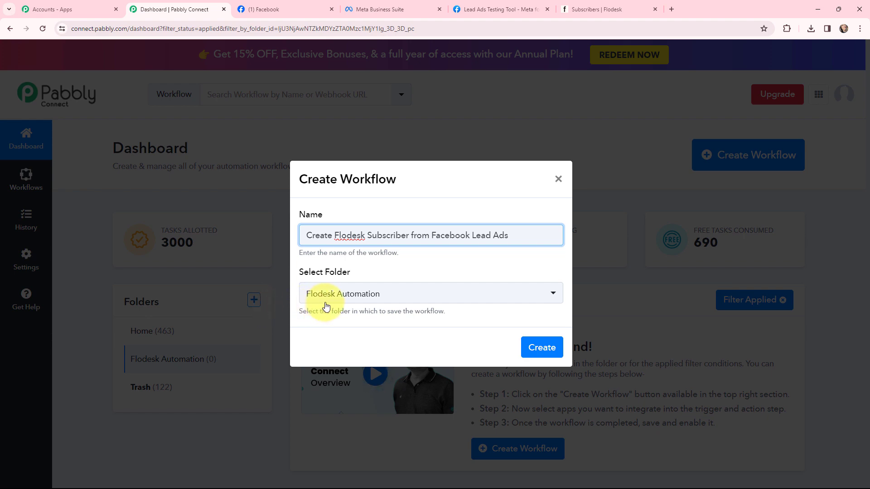
pyautogui.click(543, 347)
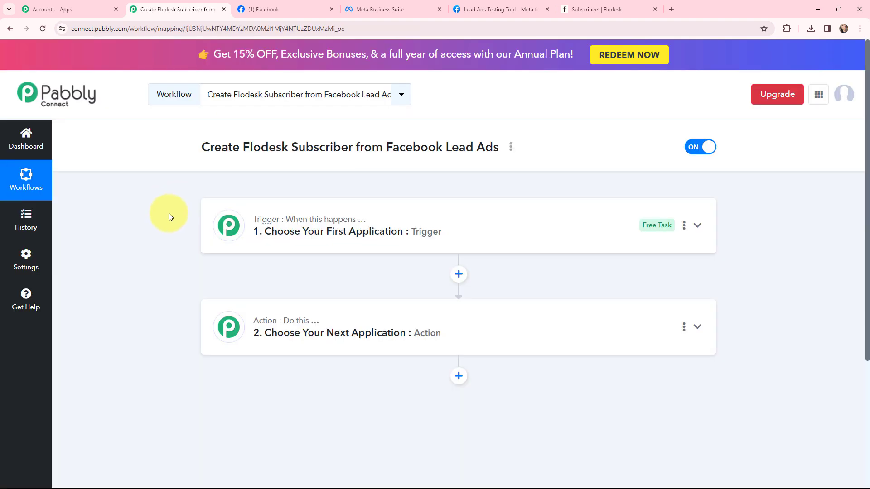
# Read the trigger and action descriptions, and check the source lead form and the destination Flodesk subscribers page.
pyautogui.moveTo(265, 223)
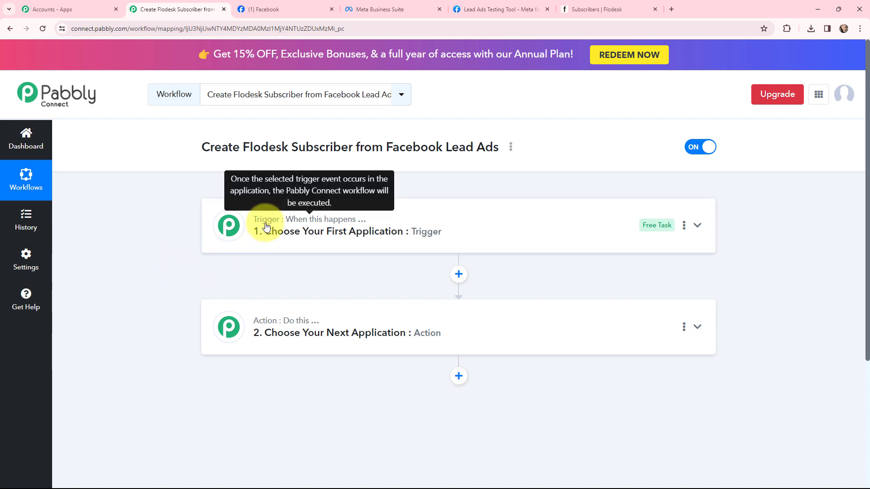
pyautogui.moveTo(272, 324)
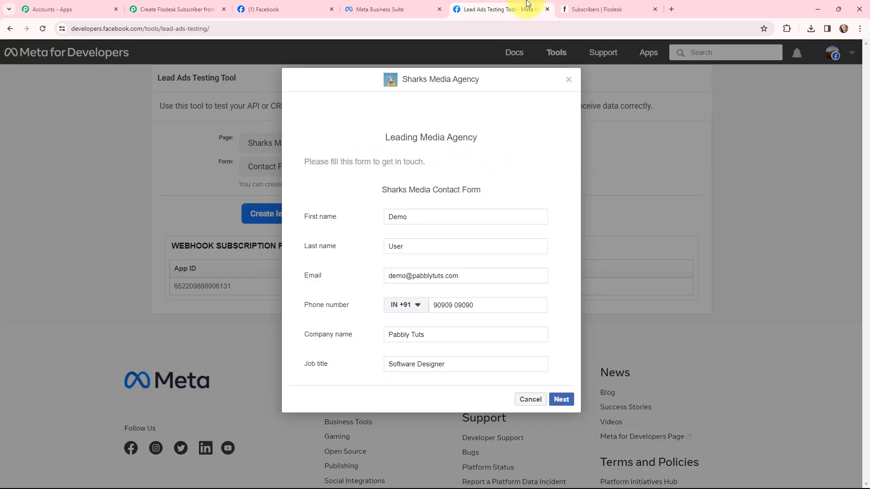
pyautogui.click(517, 9)
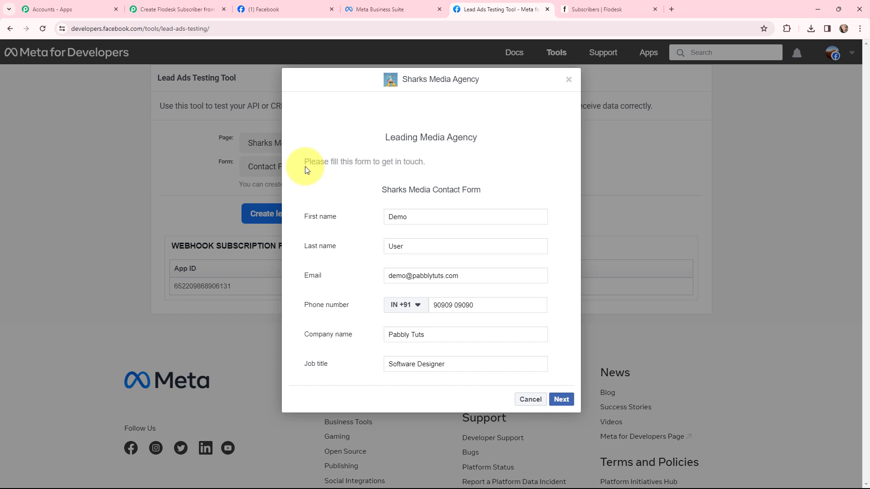
pyautogui.click(590, 9)
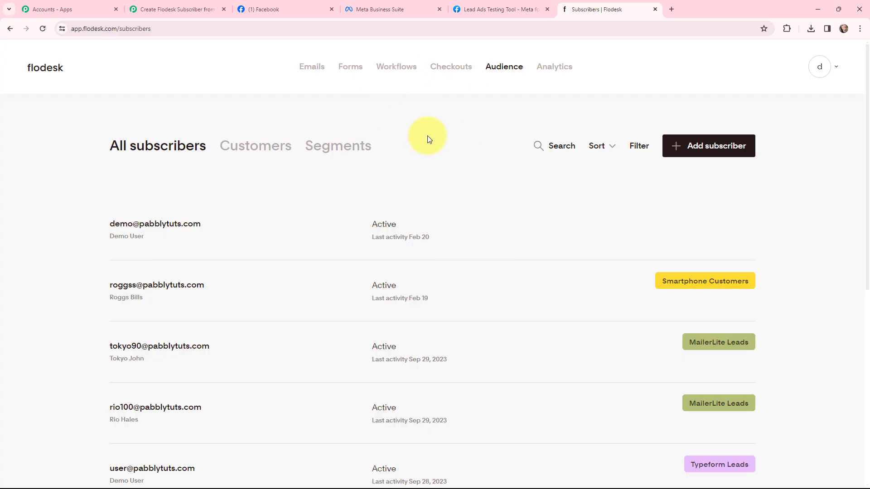
pyautogui.click(183, 10)
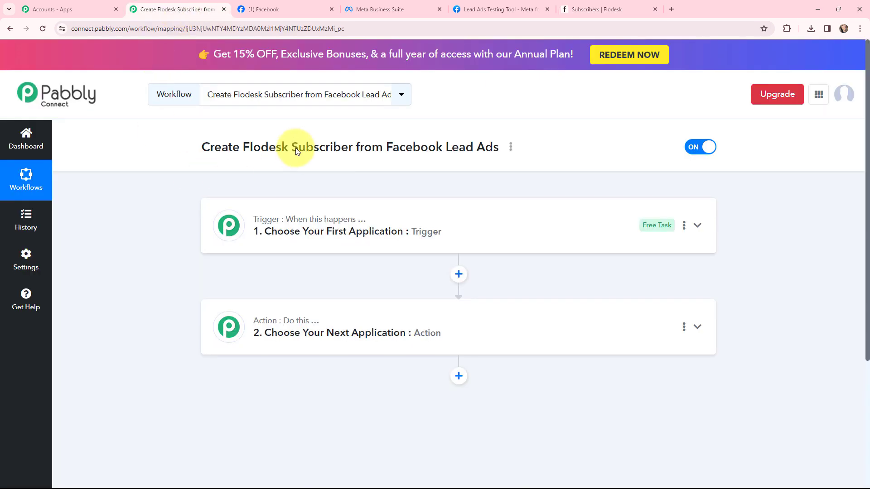
# Set the workflow trigger to Facebook Lead Ads with the New Lead (Instant) event, and collapse the trigger section.
pyautogui.click(222, 213)
pyautogui.click(229, 293)
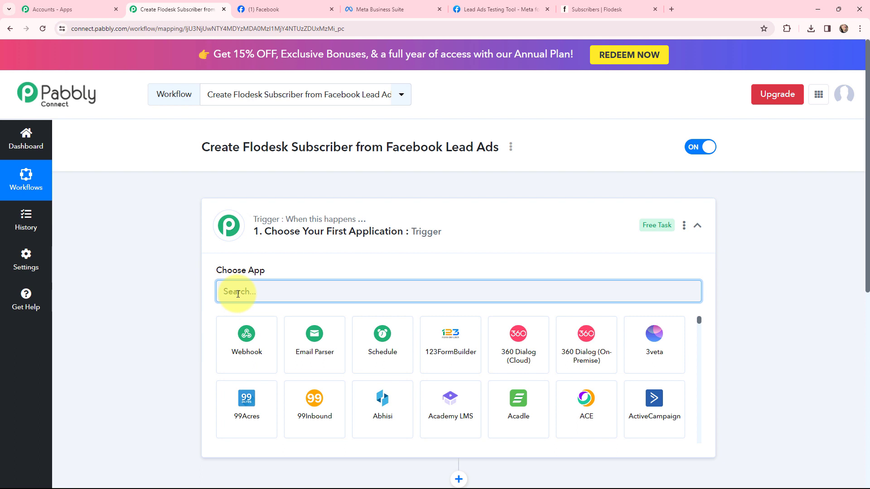
pyautogui.write('faceb')
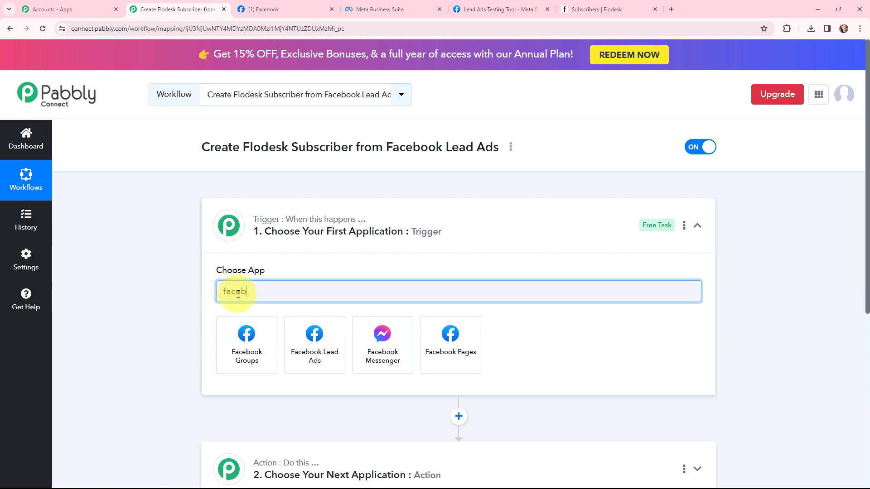
pyautogui.write('ook')
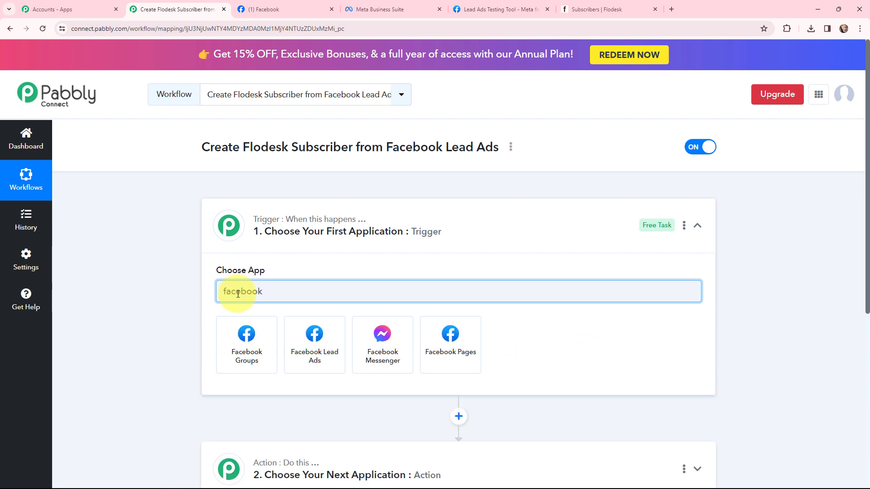
pyautogui.click(312, 337)
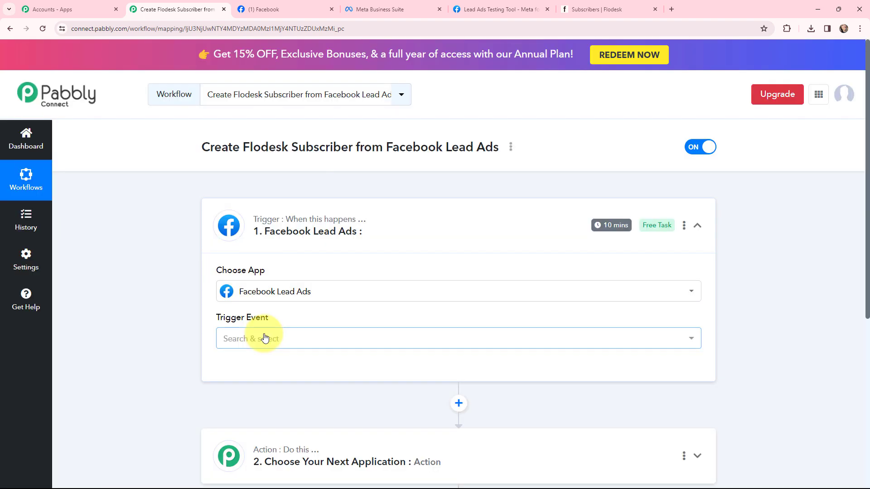
pyautogui.click(265, 338)
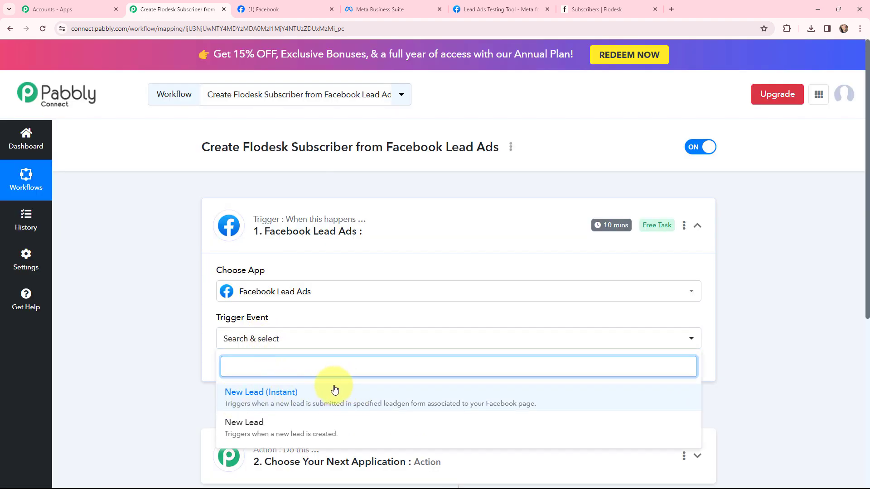
pyautogui.click(321, 396)
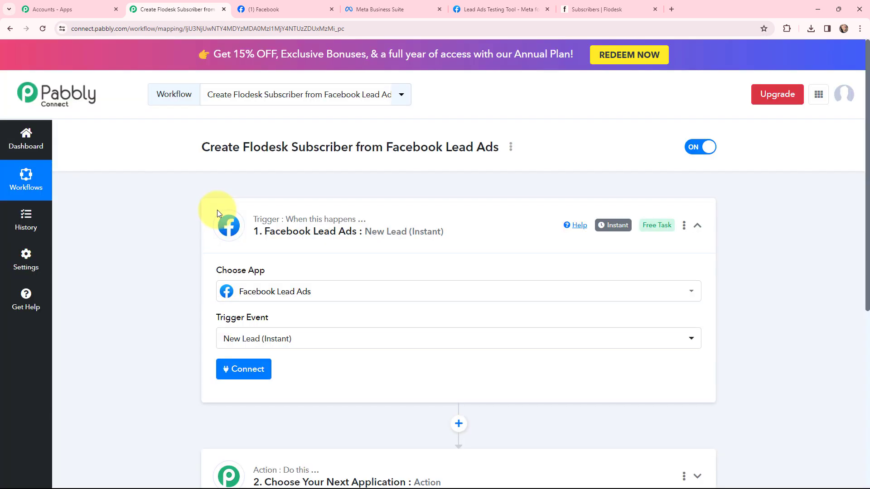
pyautogui.click(216, 210)
# Set the workflow action to Flodesk with the Create/Update Subscriber event, and collapse the action section.
pyautogui.click(227, 324)
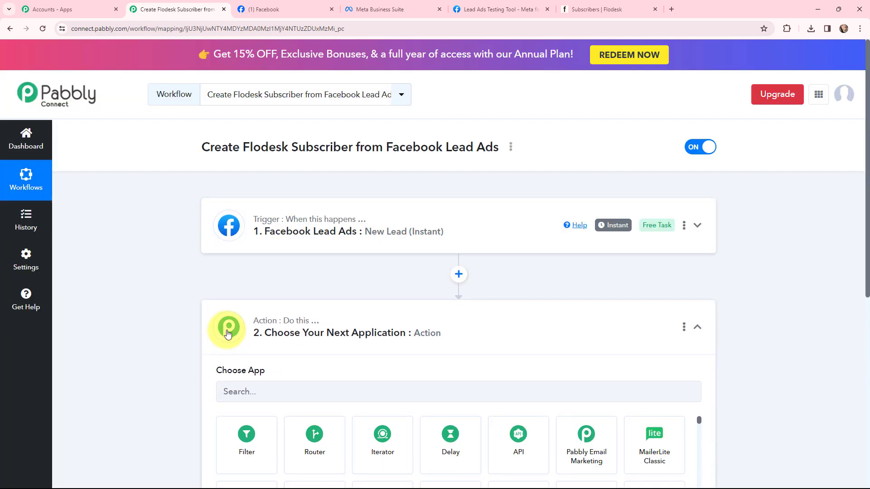
pyautogui.scroll(-3, 241, 317)
pyautogui.click(300, 239)
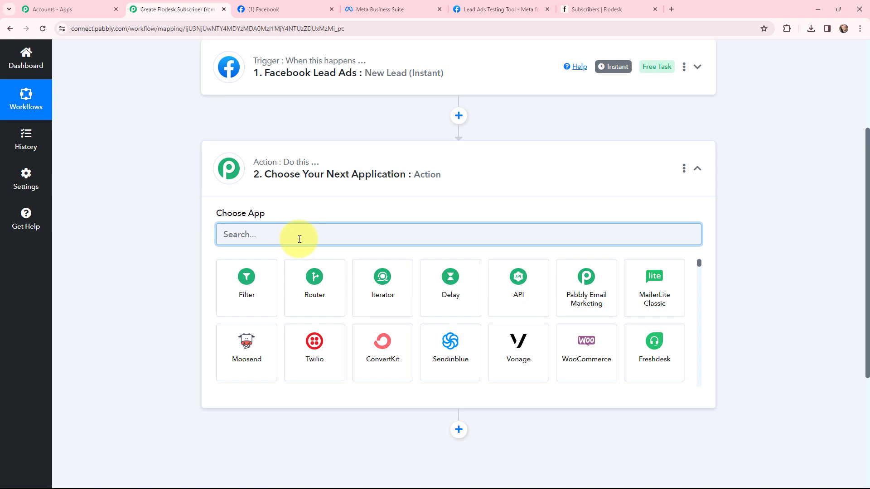
pyautogui.write('flodesk')
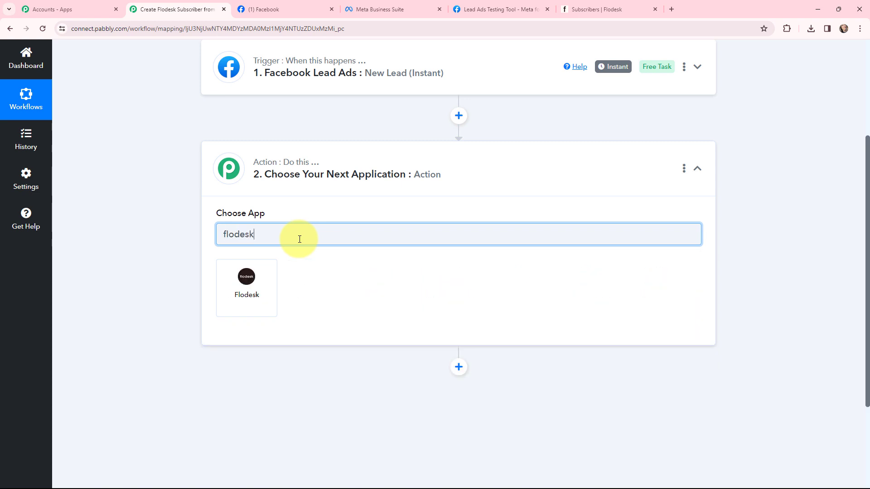
pyautogui.click(246, 284)
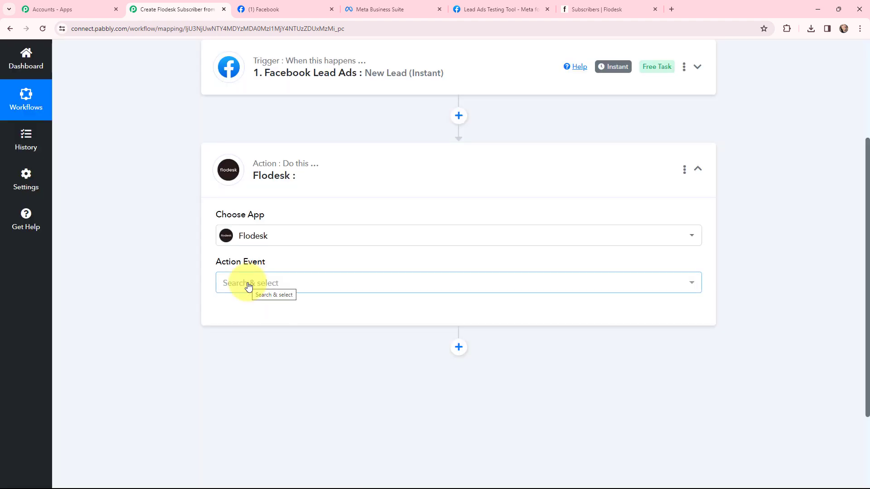
pyautogui.click(248, 286)
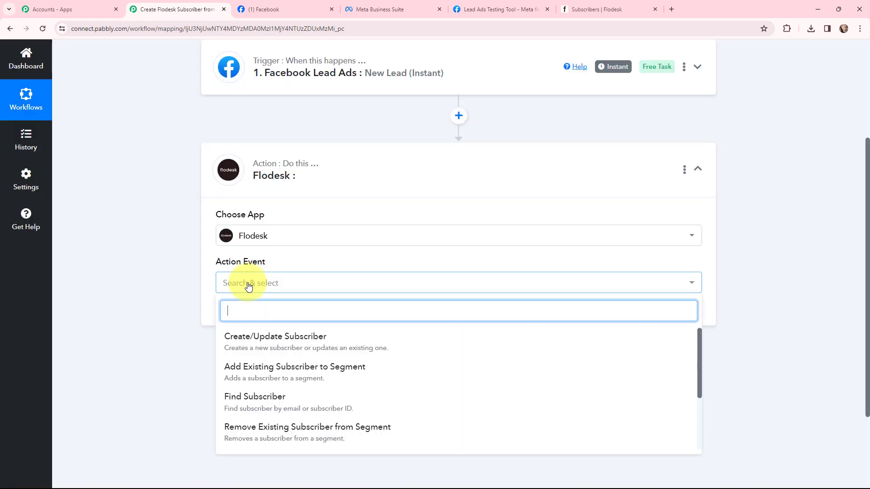
pyautogui.click(252, 339)
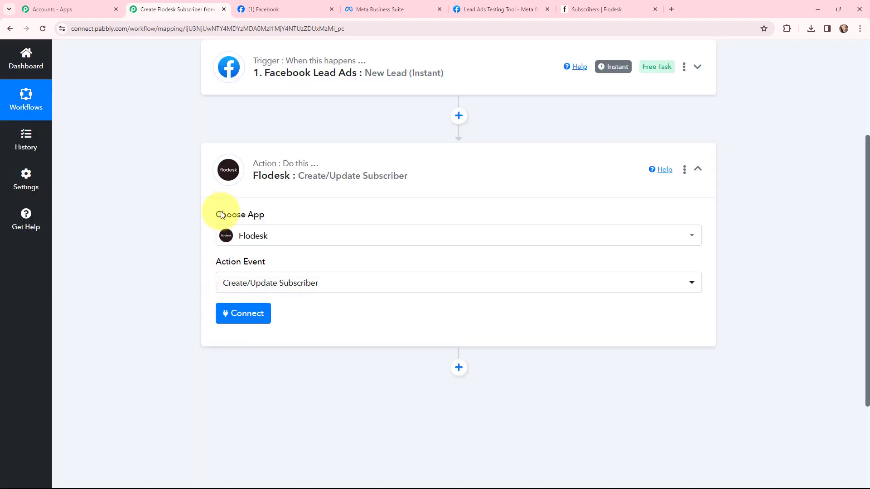
pyautogui.click(214, 178)
pyautogui.scroll(3, 159, 268)
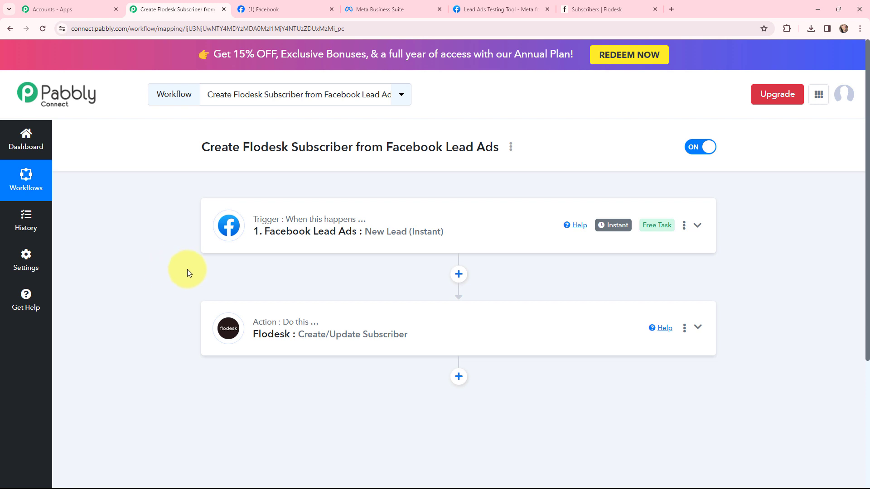
# Connect the trigger to Facebook Lead Ads by adding a new connection and authenticating it.
pyautogui.click(230, 221)
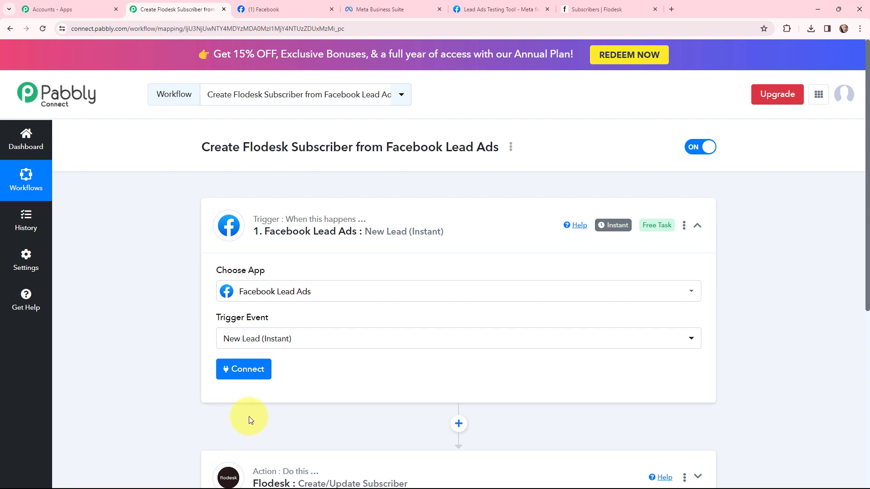
pyautogui.click(242, 373)
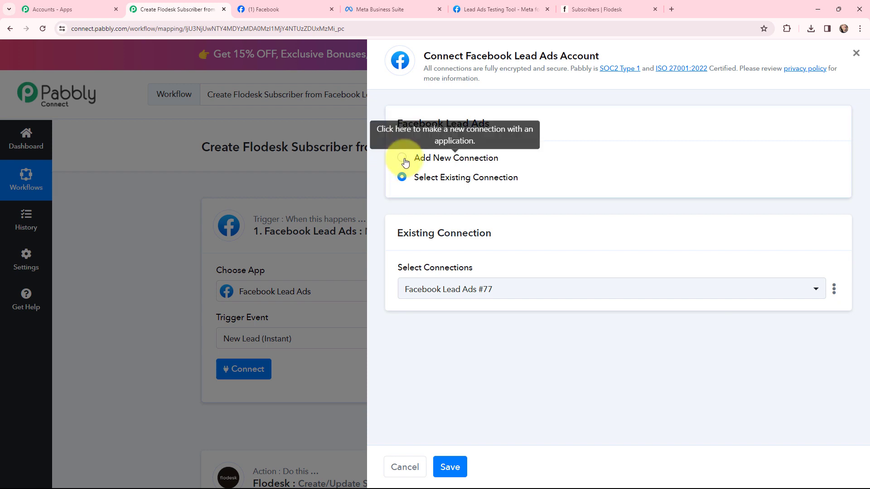
pyautogui.click(403, 156)
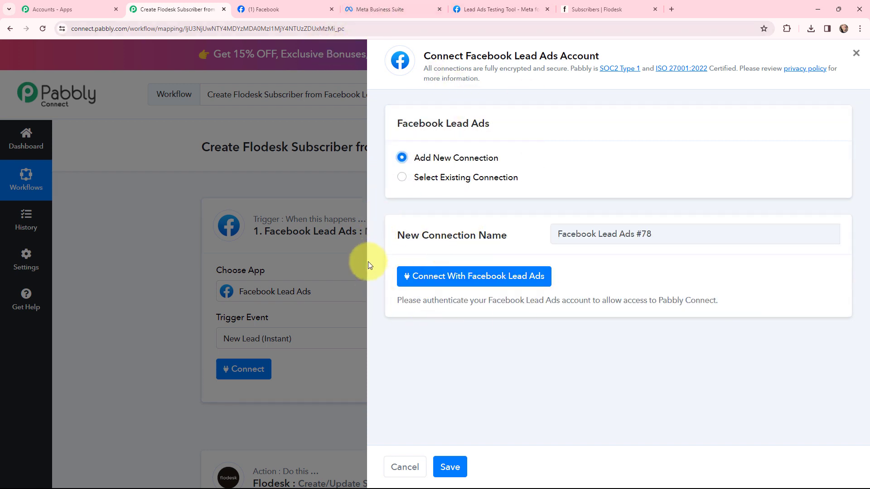
pyautogui.click(460, 278)
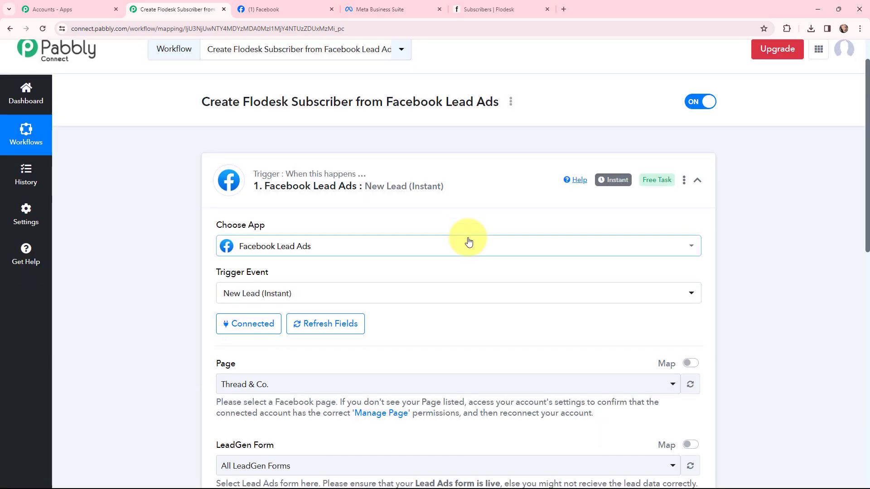
# Check the page name on Facebook and select Sharks Media Agency as the trigger's page.
pyautogui.scroll(-2, 466, 239)
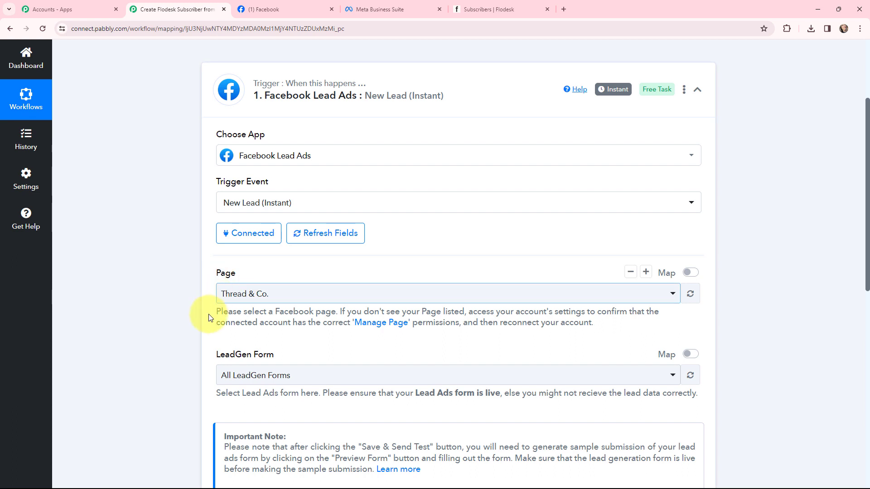
pyautogui.click(260, 3)
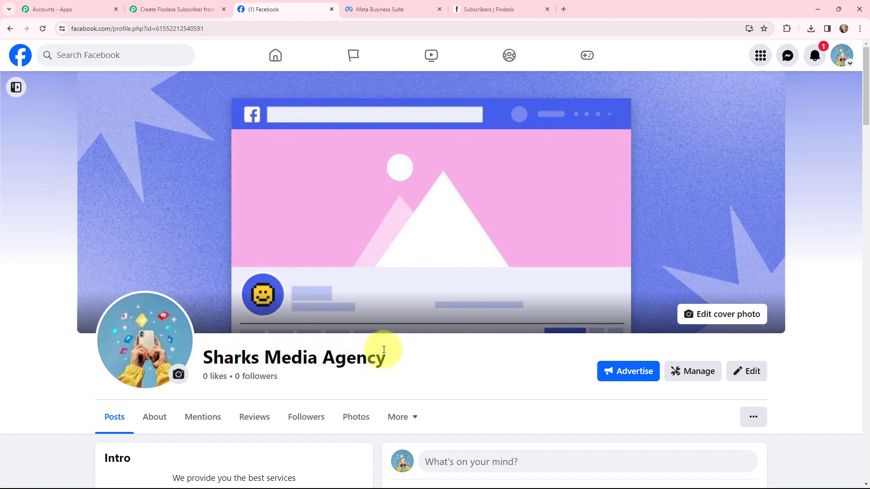
pyautogui.click(184, 8)
pyautogui.click(286, 300)
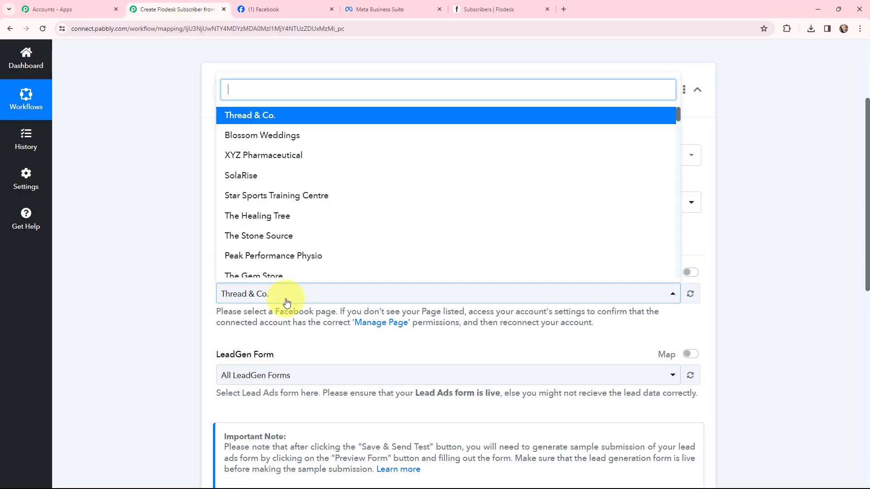
pyautogui.write('sha')
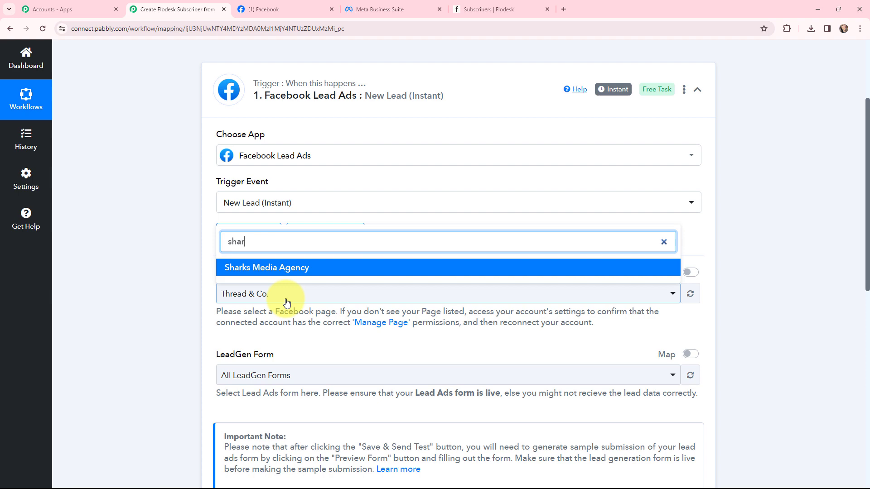
pyautogui.write('r')
pyautogui.click(276, 268)
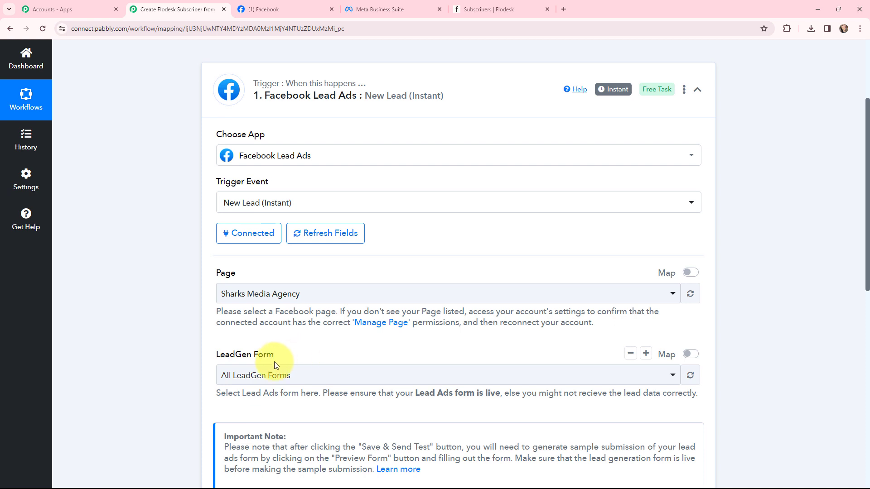
# Check the contact form's preview pages in Meta Business Suite and select Contact Form- Sharks Media Agency as the trigger's LeadGen form in Pabbly Connect.
pyautogui.click(380, 4)
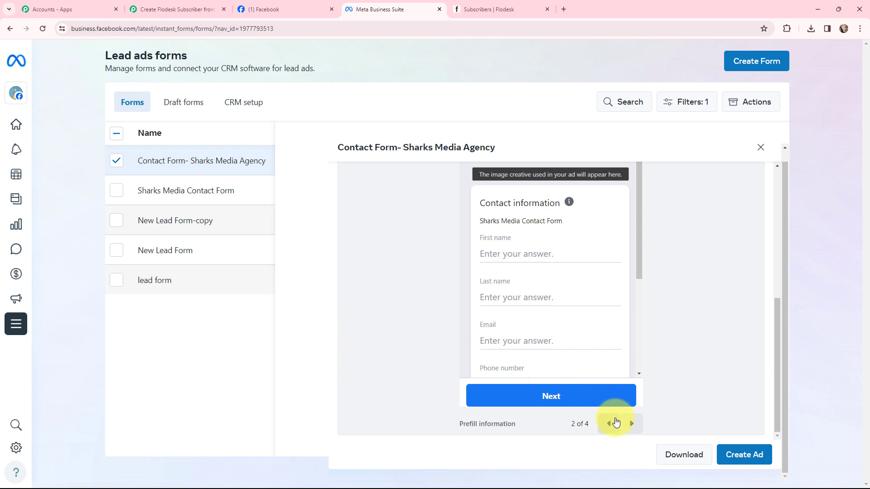
pyautogui.click(631, 424)
pyautogui.click(632, 424)
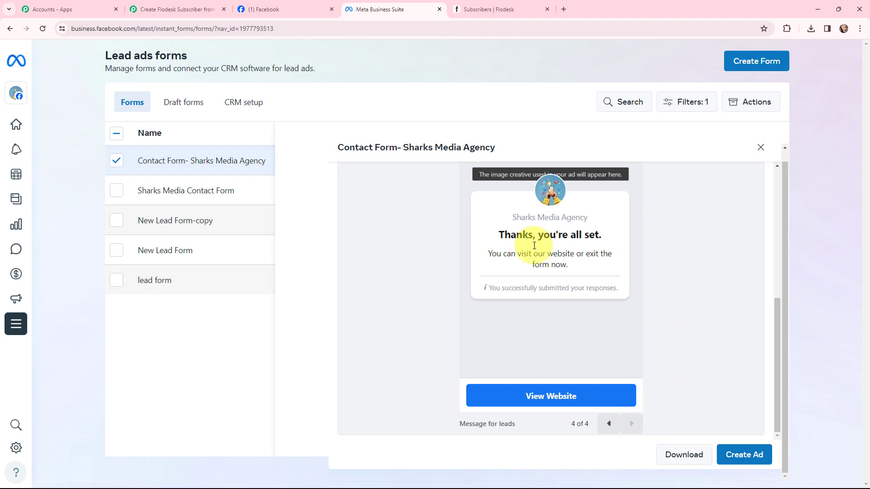
pyautogui.click(150, 9)
pyautogui.click(320, 375)
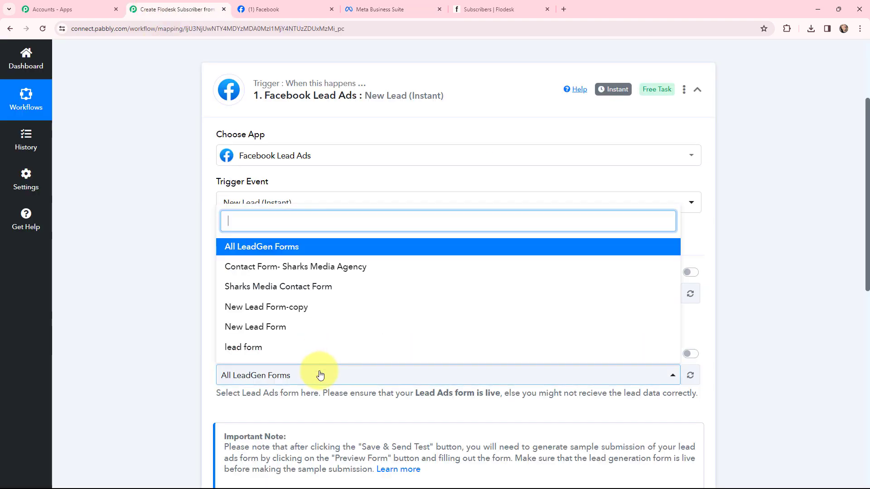
pyautogui.click(299, 267)
pyautogui.click(169, 342)
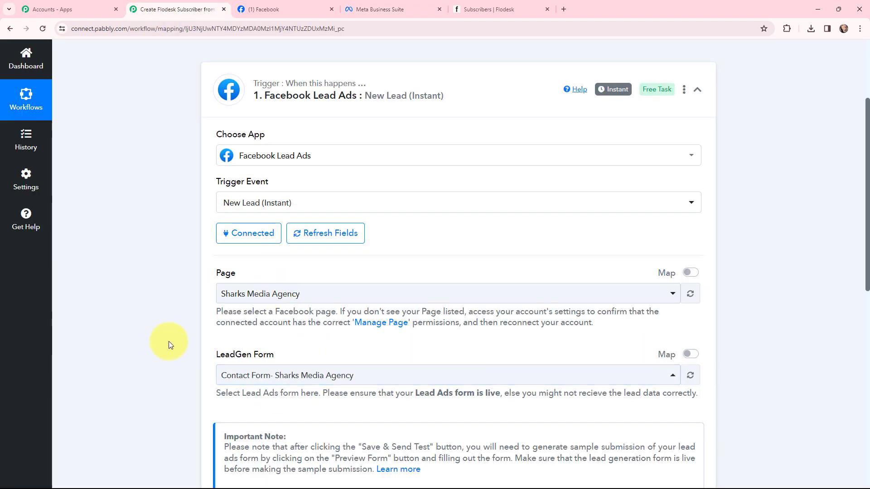
# Save the Facebook Lead Ads trigger and send a test request to start capturing a webhook response.
pyautogui.scroll(-1, 176, 208)
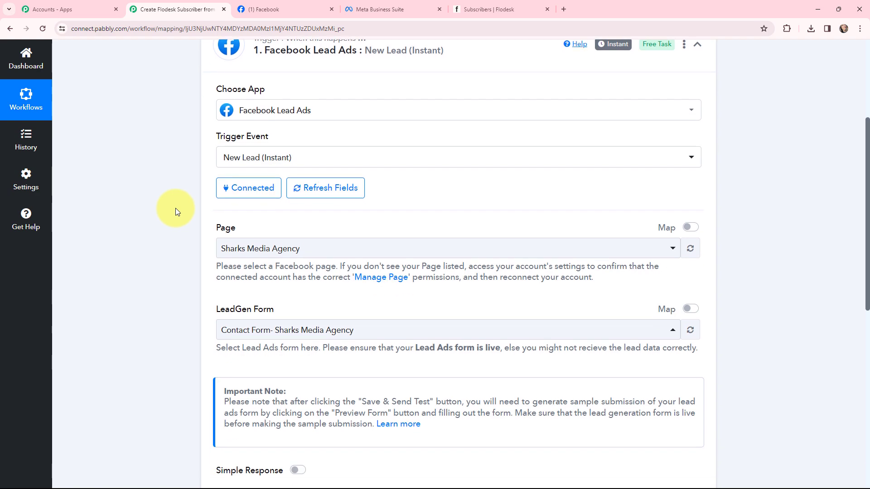
pyautogui.scroll(-3, 175, 208)
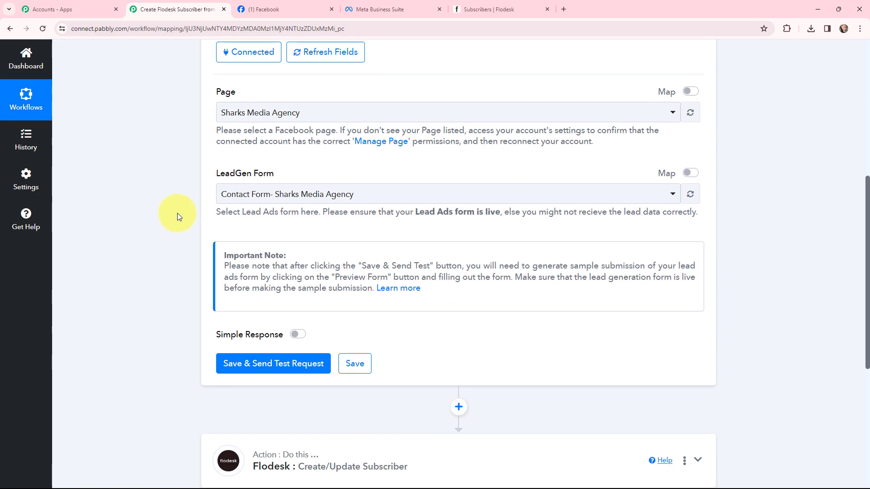
pyautogui.click(272, 365)
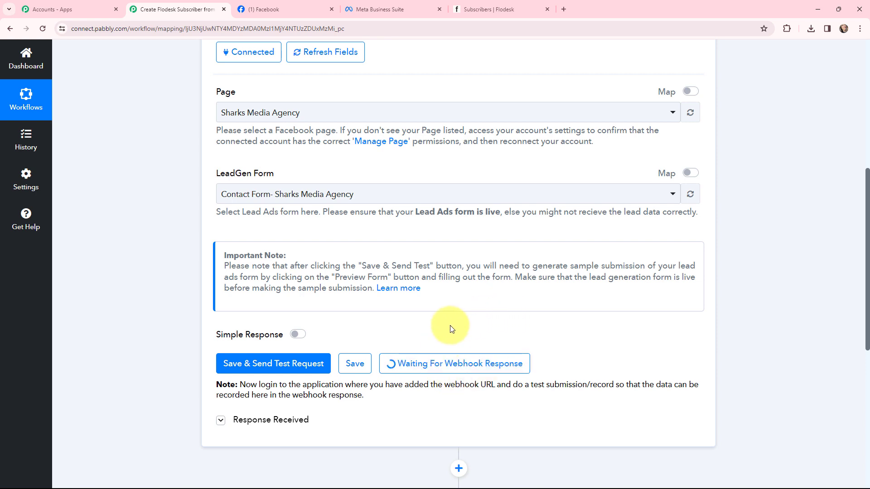
# Search for meta for developers in a new browser tab and open its Lead Ads RTU Debug Tool.
pyautogui.click(564, 8)
pyautogui.write('m')
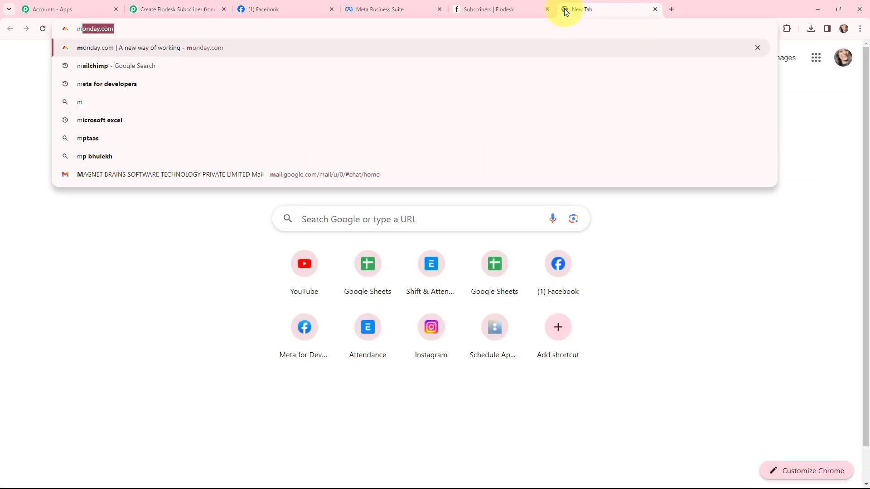
pyautogui.write('e')
pyautogui.press('Return')
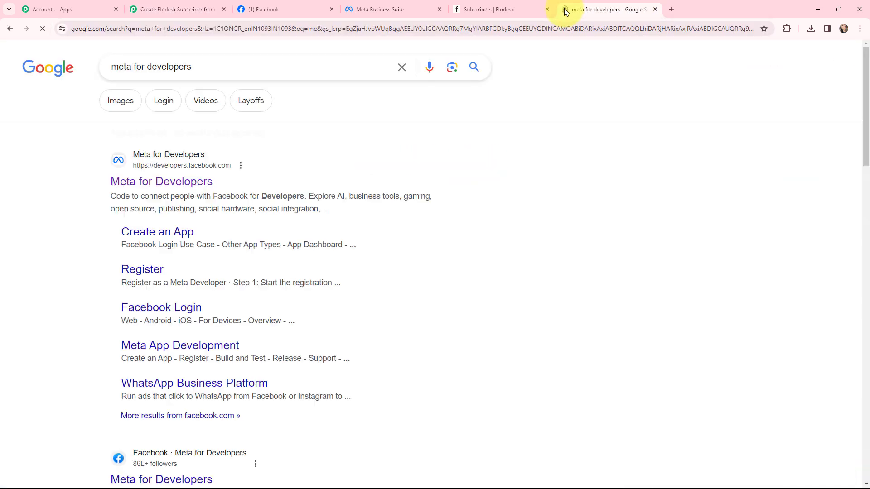
pyautogui.click(182, 183)
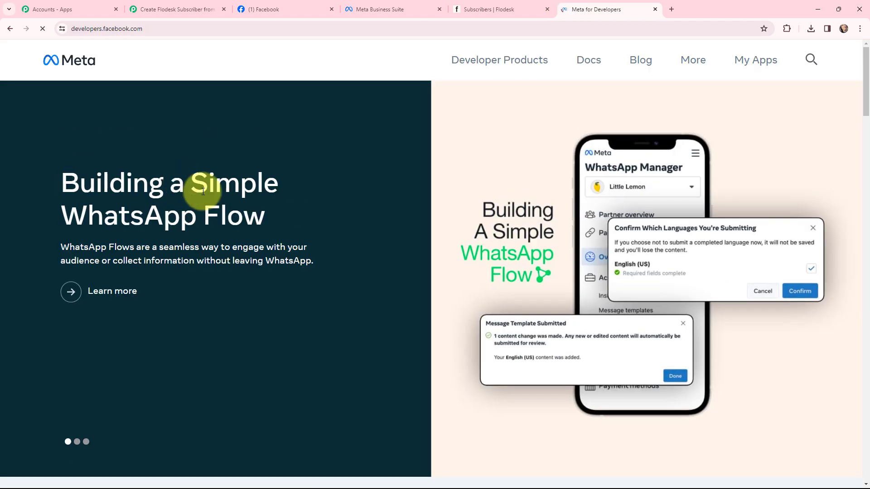
pyautogui.click(756, 61)
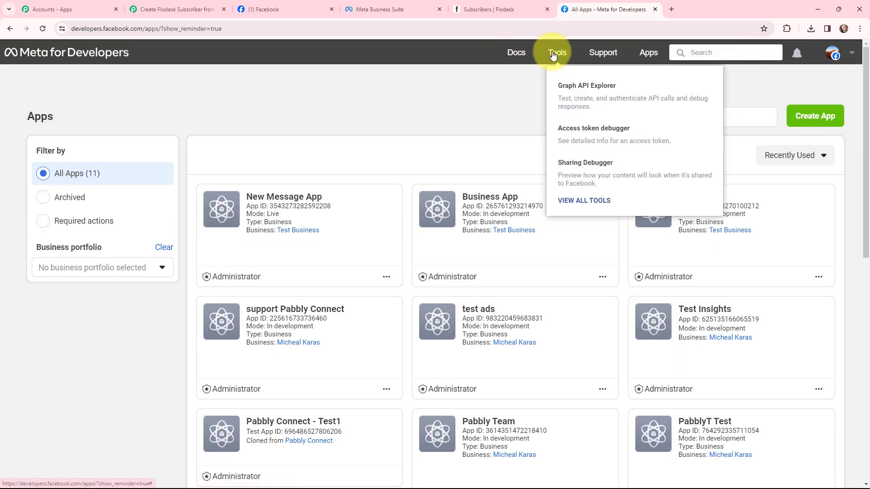
pyautogui.click(554, 54)
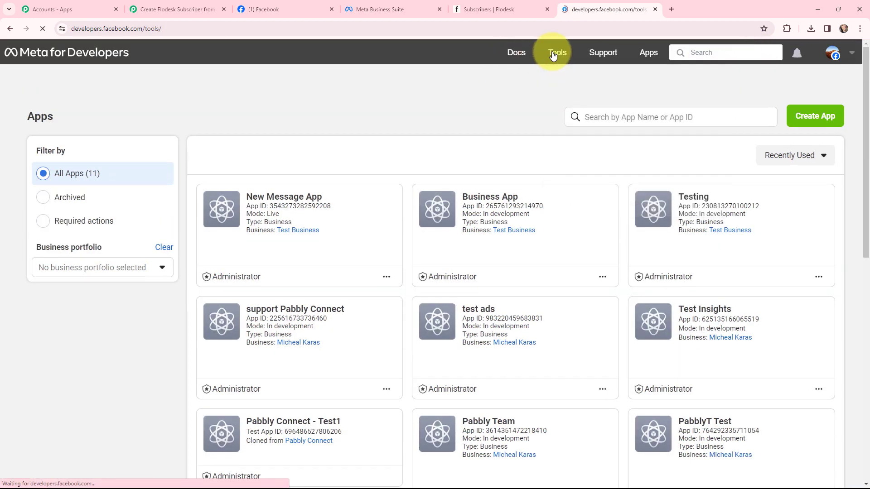
pyautogui.scroll(-4, 110, 170)
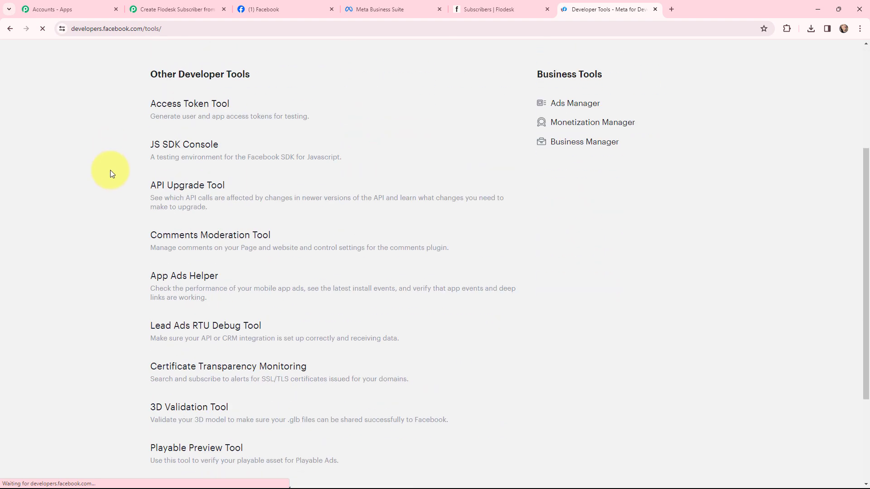
pyautogui.click(202, 326)
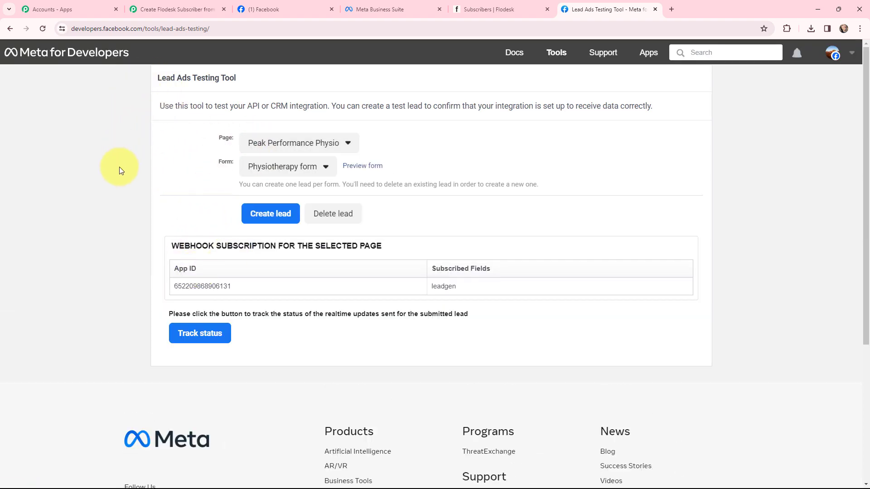
# Set the testing tool's page to Sharks Media Agency and its form to Contact Form- Sharks Media Agency.
pyautogui.click(331, 143)
pyautogui.scroll(-4, 307, 222)
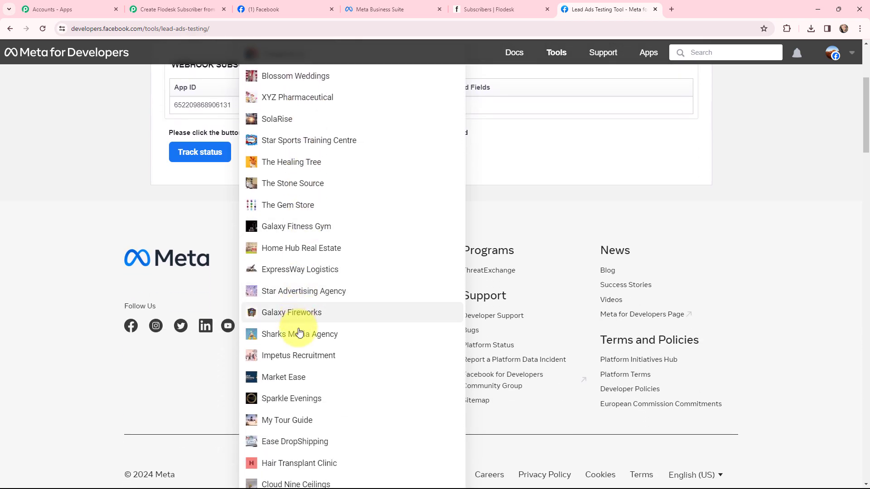
pyautogui.click(291, 333)
pyautogui.scroll(3, 272, 251)
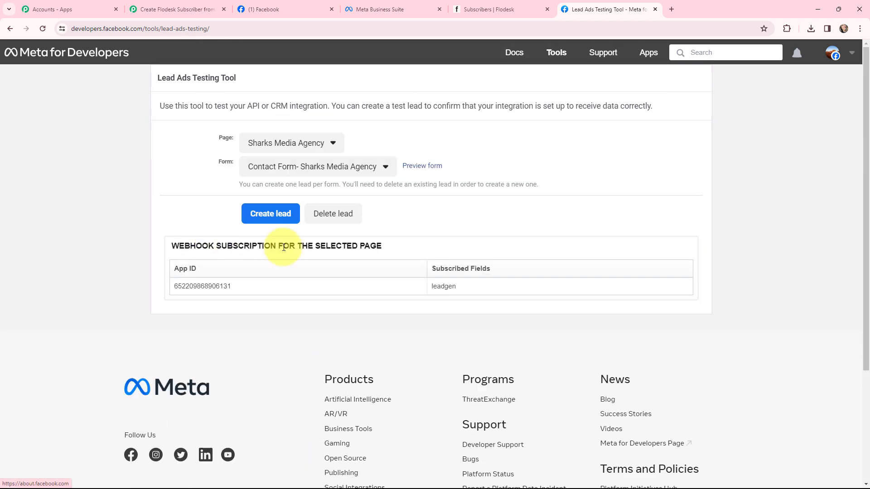
pyautogui.click(380, 168)
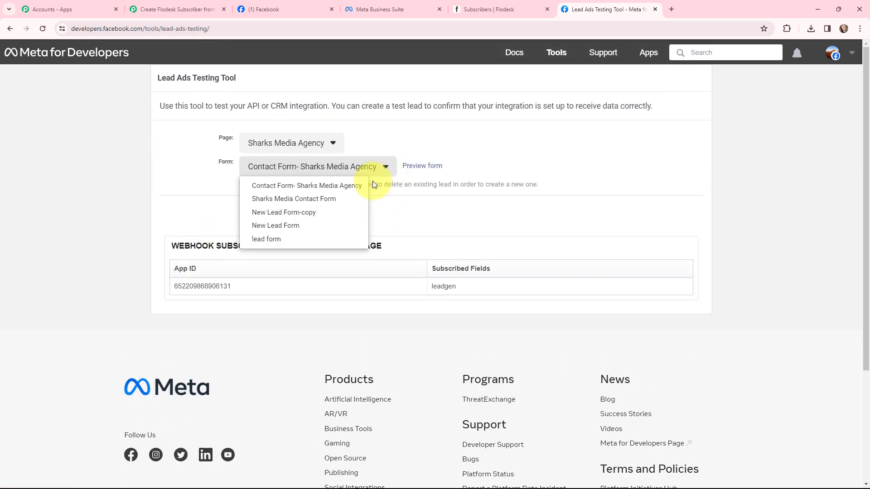
pyautogui.click(301, 187)
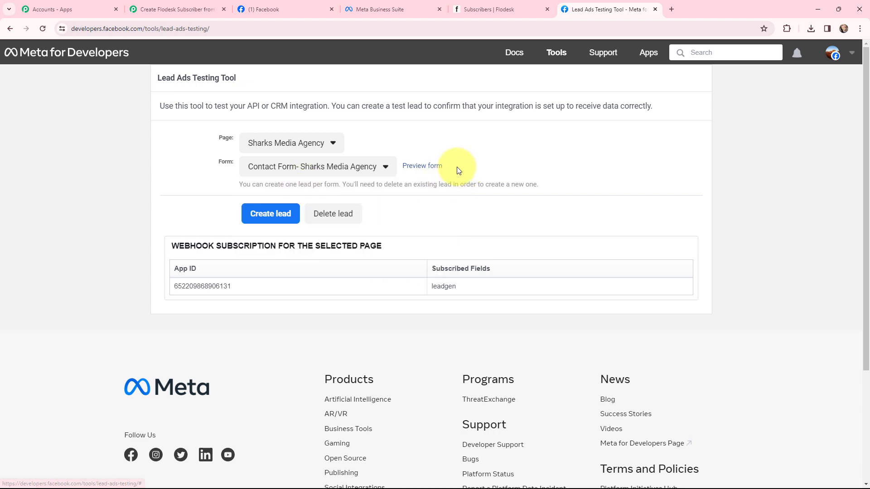
# Preview the contact form, submit a test lead with the prefilled demo details, and close the form.
pyautogui.click(422, 167)
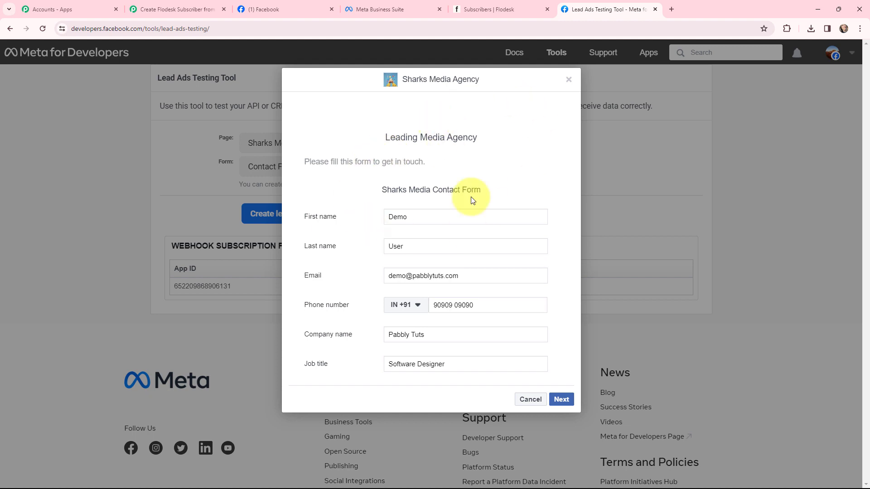
pyautogui.click(561, 399)
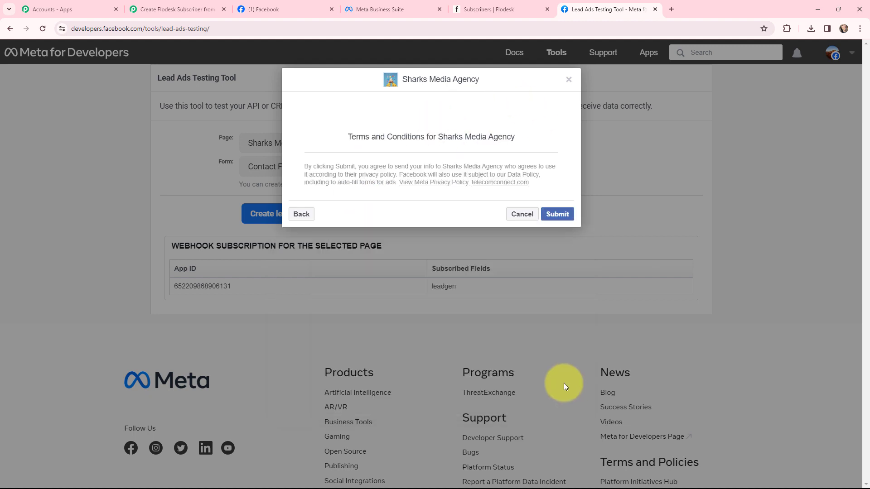
pyautogui.click(549, 213)
pyautogui.click(567, 80)
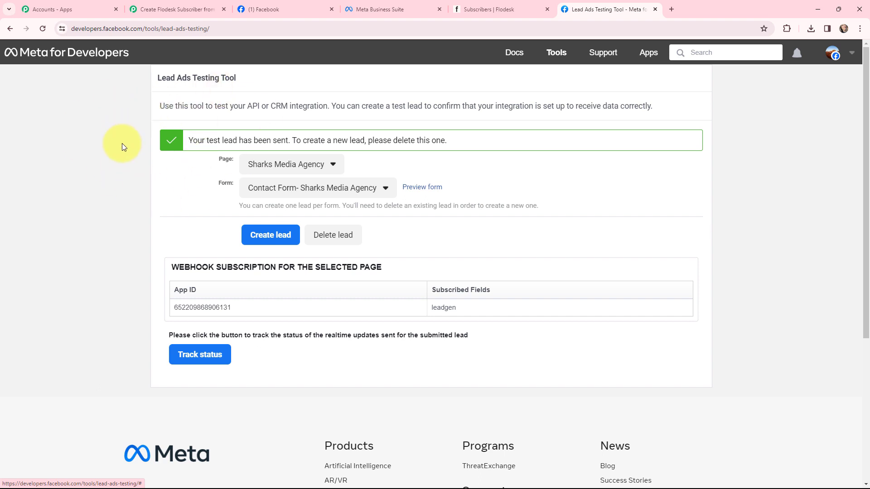
# Return to the Pabbly Connect workflow and review the lead's name, contact, company and job title fields in the trigger's received response.
pyautogui.click(163, 9)
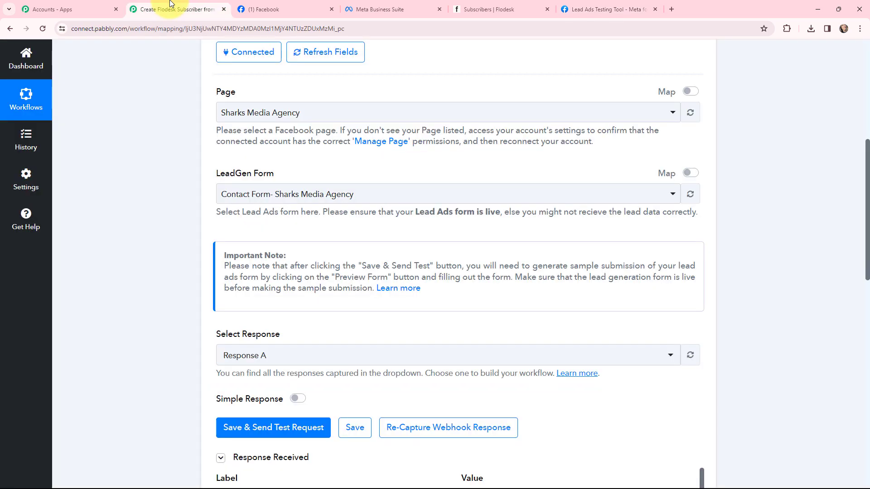
pyautogui.scroll(-5, 436, 176)
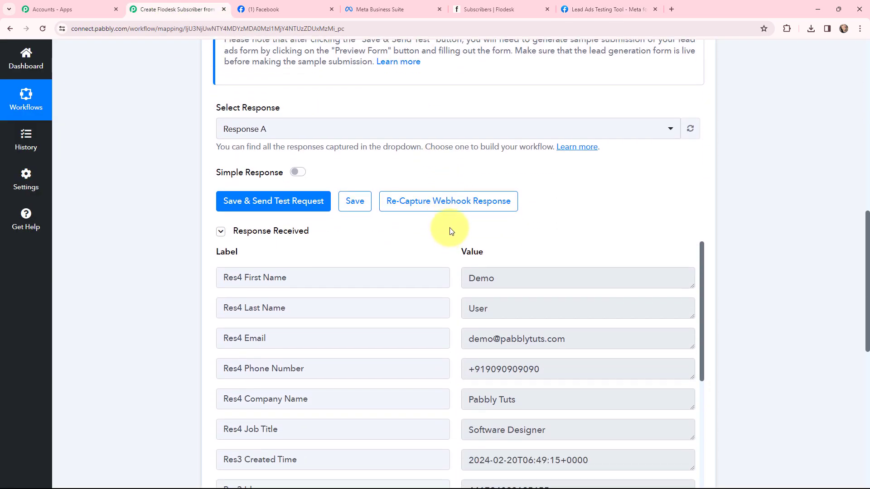
pyautogui.scroll(-1, 448, 229)
pyautogui.scroll(-2, 450, 230)
pyautogui.doubleClick(483, 143)
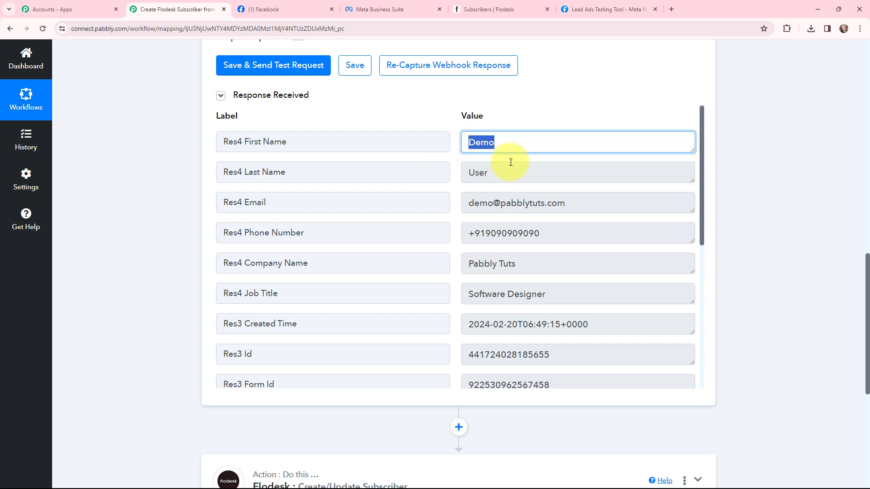
pyautogui.press('Tab')
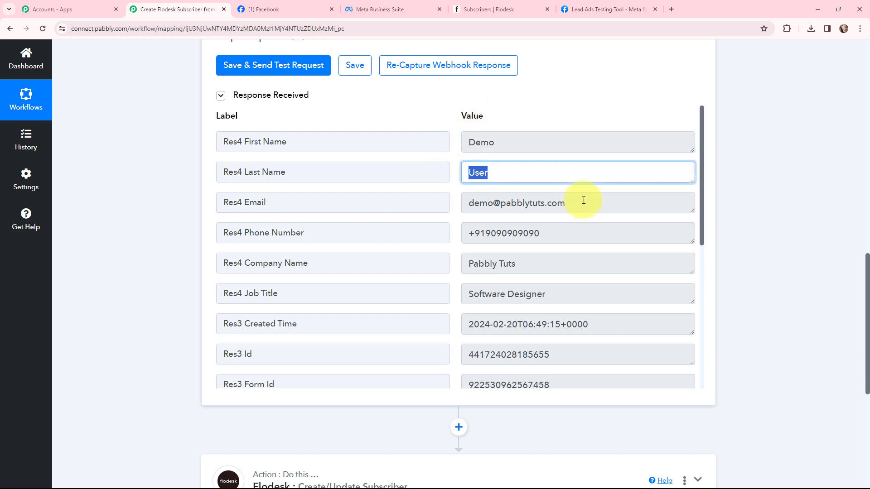
pyautogui.press('Tab')
pyautogui.press('Tab')
pyautogui.press('Tab')
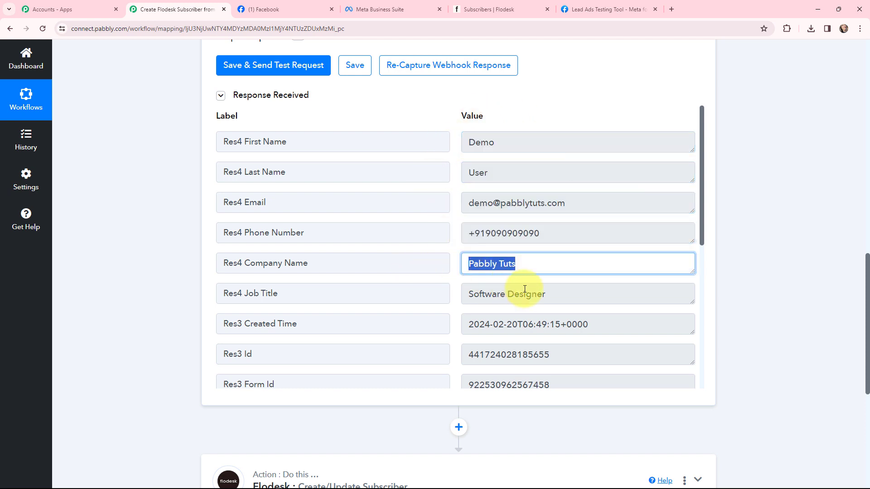
pyautogui.press('Tab')
pyautogui.moveTo(446, 292); pyautogui.dragTo(444, 293)
pyautogui.moveTo(594, 325); pyautogui.dragTo(354, 321)
pyautogui.click(706, 263)
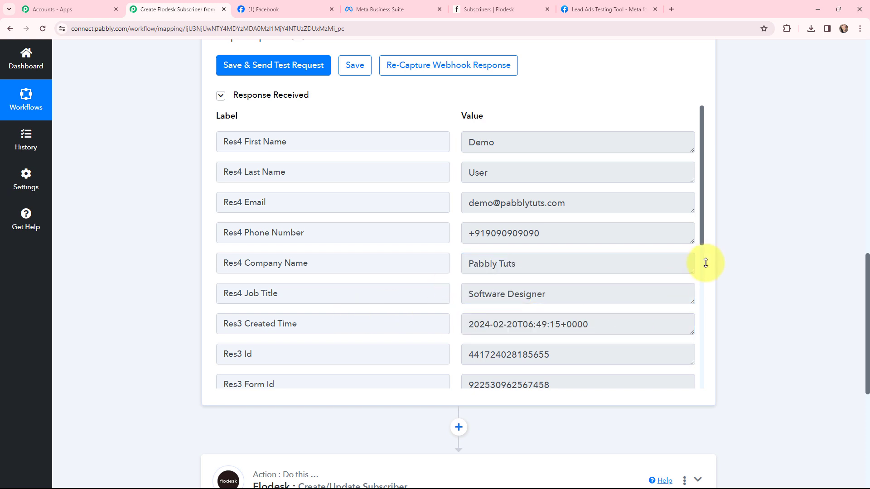
pyautogui.moveTo(701, 214); pyautogui.dragTo(754, 210)
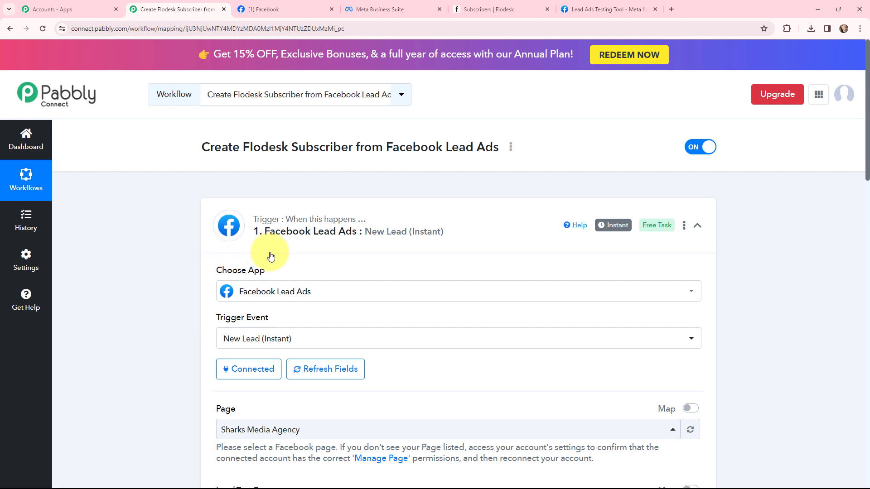
# Collapse the trigger section and connect the Flodesk action through a new connection, allowing Pabbly access to the Flodesk account.
pyautogui.moveTo(613, 228)
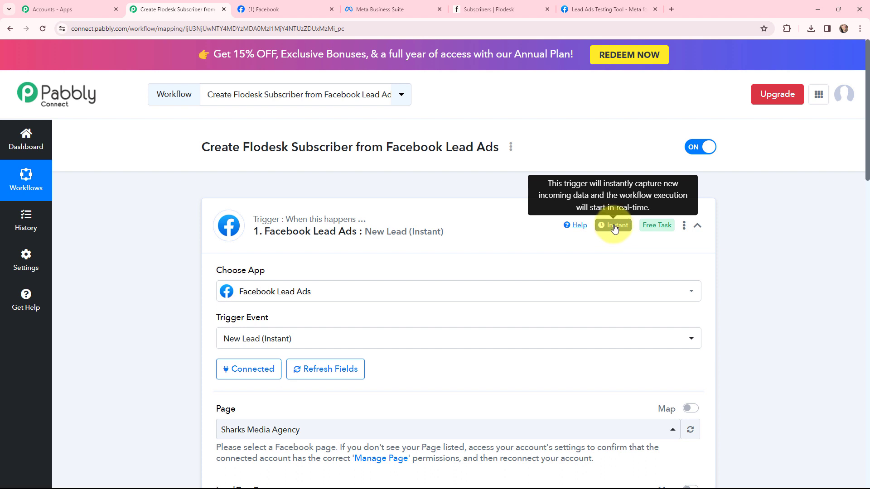
pyautogui.click(209, 207)
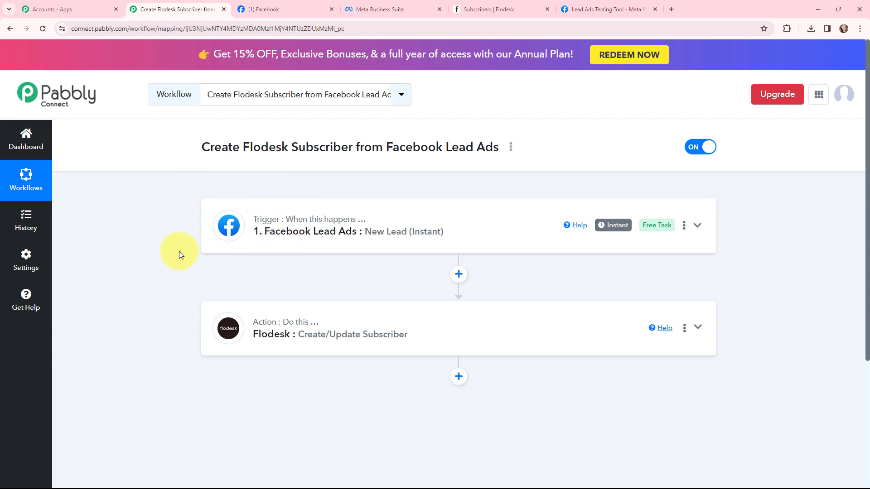
pyautogui.click(228, 328)
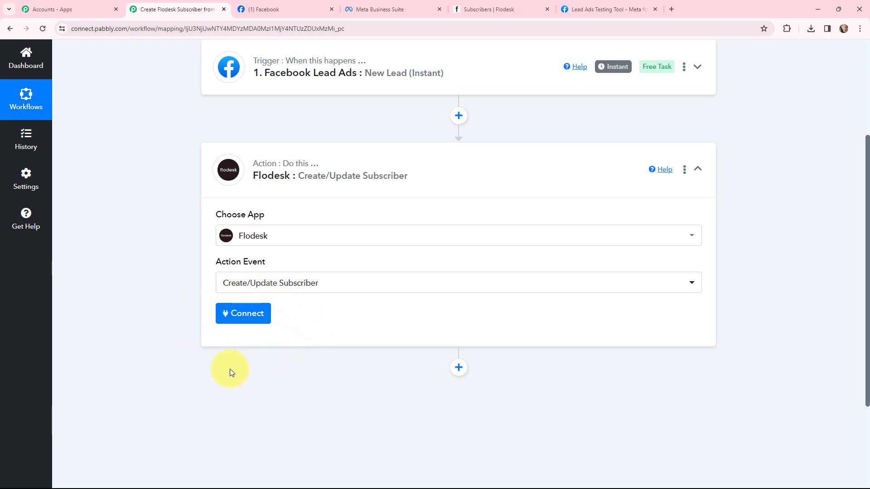
pyautogui.click(245, 315)
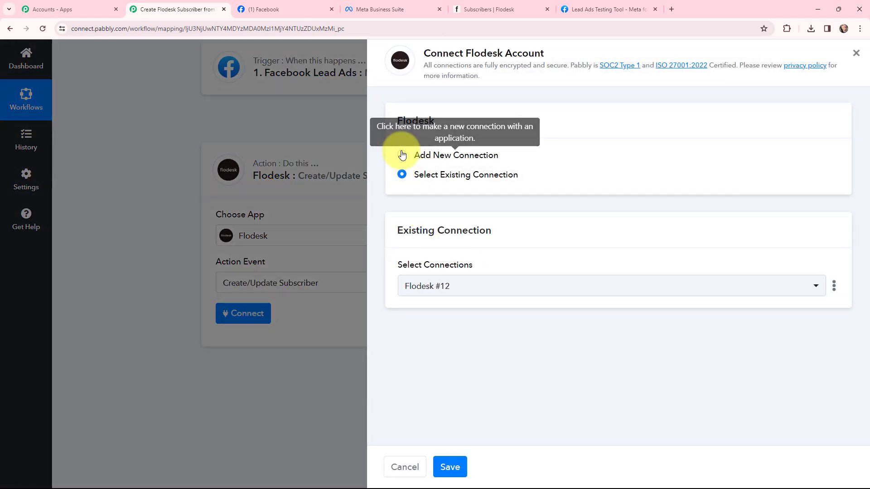
pyautogui.click(402, 155)
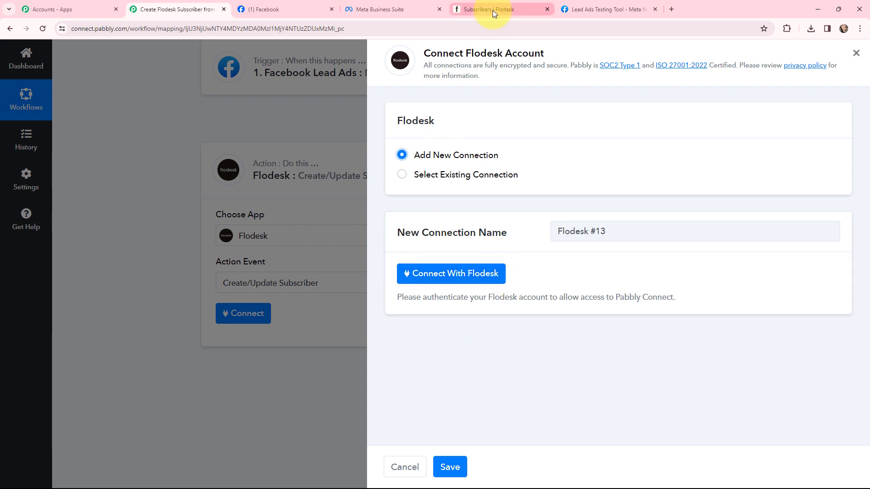
pyautogui.click(437, 277)
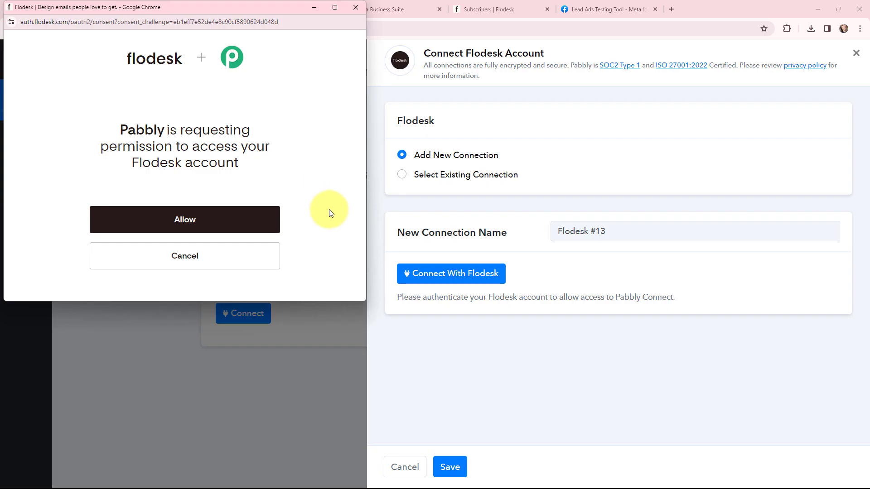
pyautogui.click(185, 219)
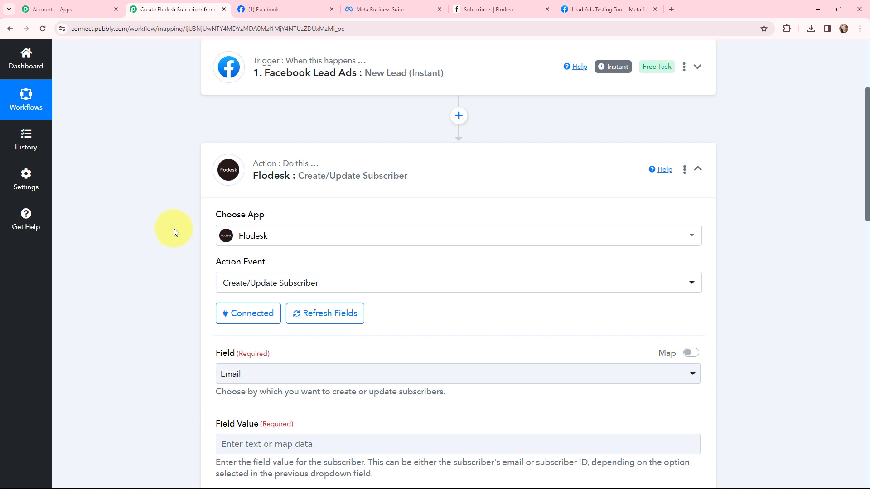
# Set the Flodesk action's identifying field to Email and map its Field Value to the Facebook lead's email.
pyautogui.scroll(-1, 173, 229)
pyautogui.scroll(-1, 174, 232)
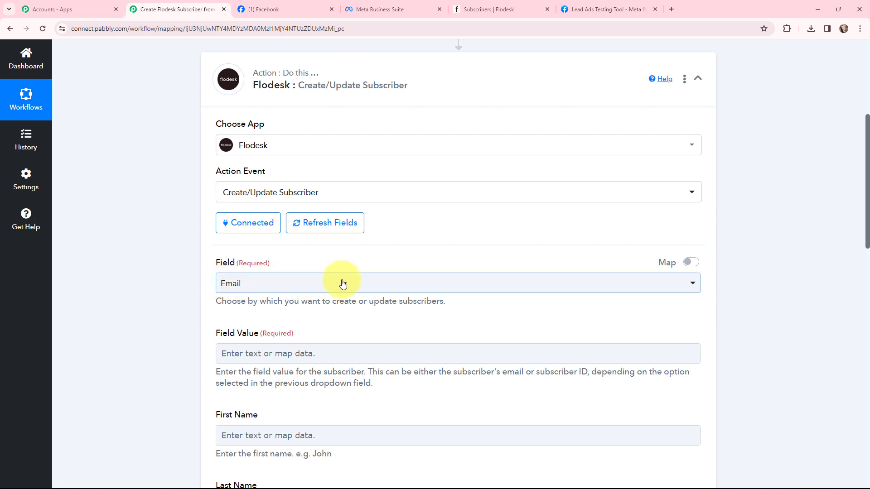
pyautogui.click(283, 286)
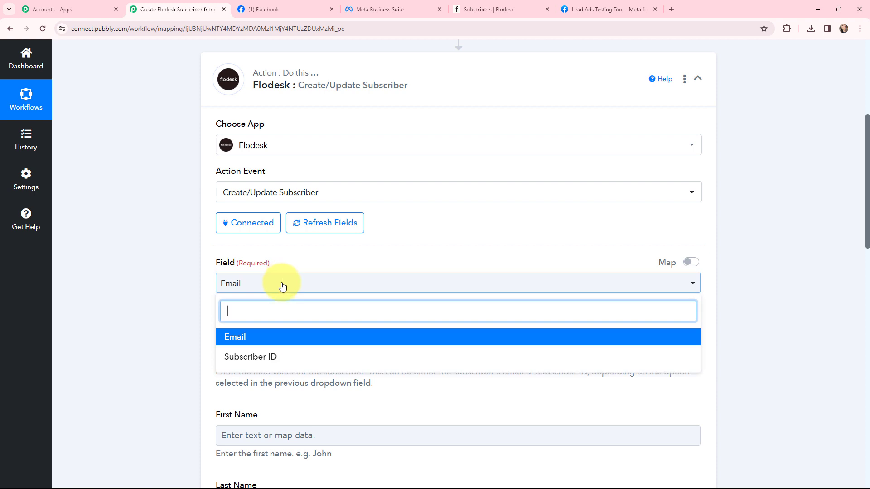
pyautogui.click(232, 339)
pyautogui.scroll(-3, 170, 281)
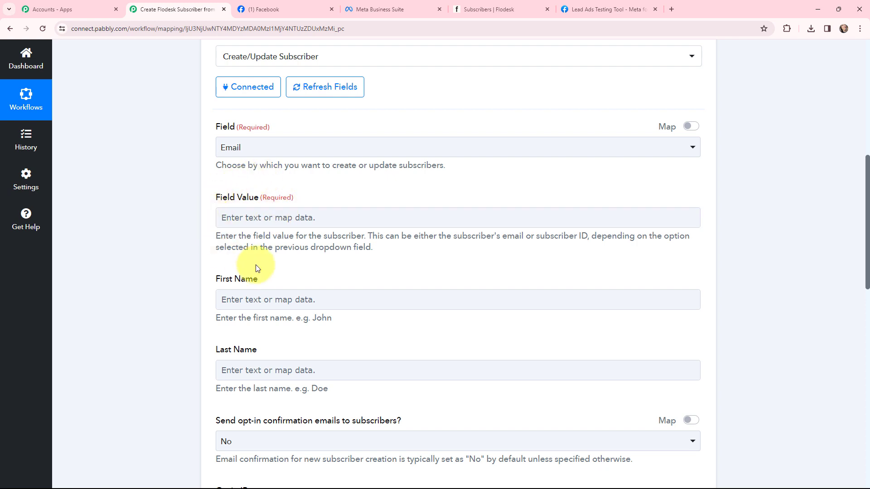
pyautogui.click(270, 219)
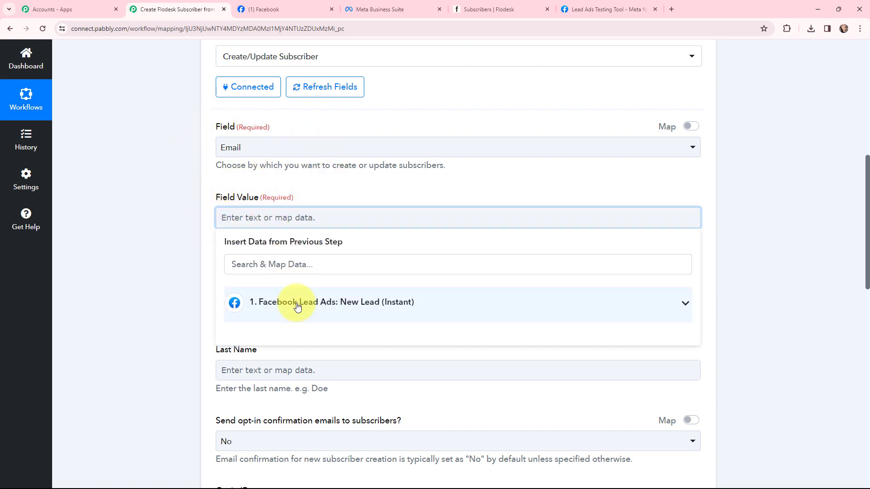
pyautogui.click(245, 303)
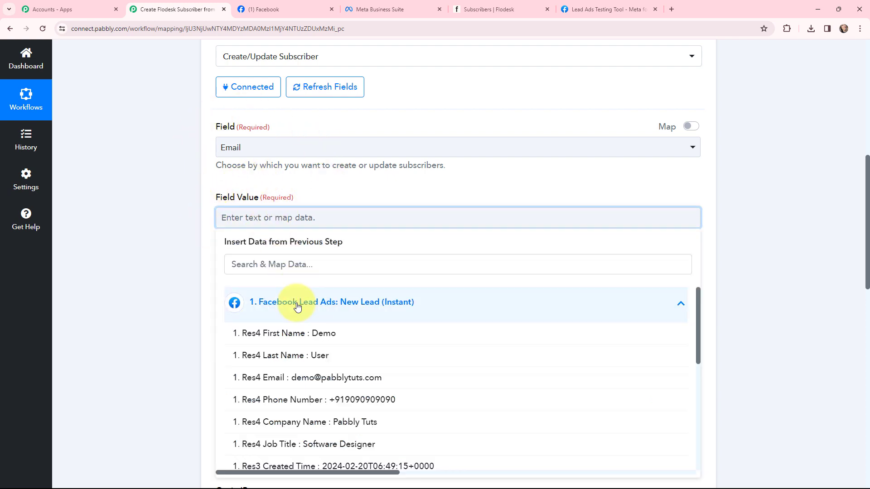
pyautogui.click(400, 377)
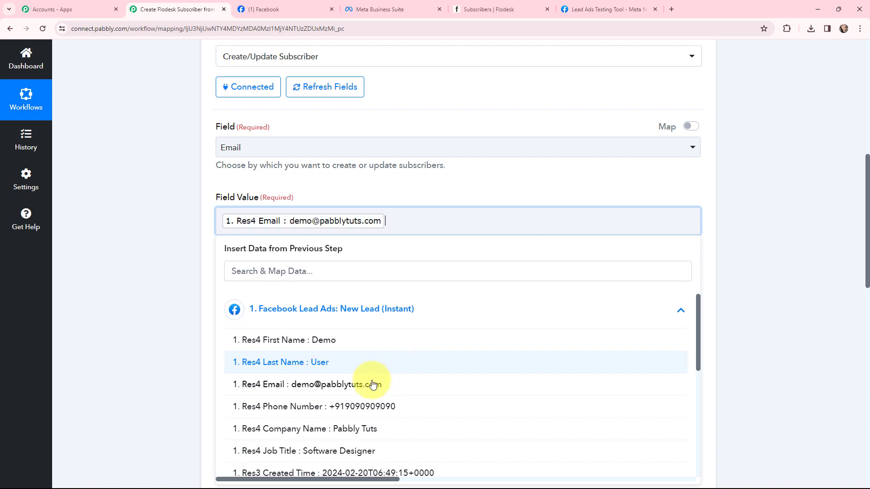
pyautogui.click(155, 237)
# Map the subscriber's First Name and Last Name to the matching name fields from the Facebook lead.
pyautogui.scroll(-2, 155, 238)
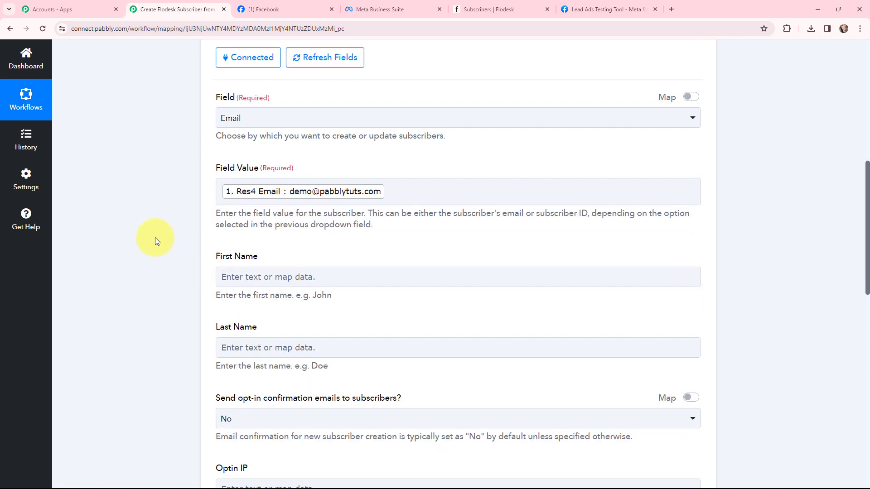
pyautogui.click(246, 221)
pyautogui.click(243, 301)
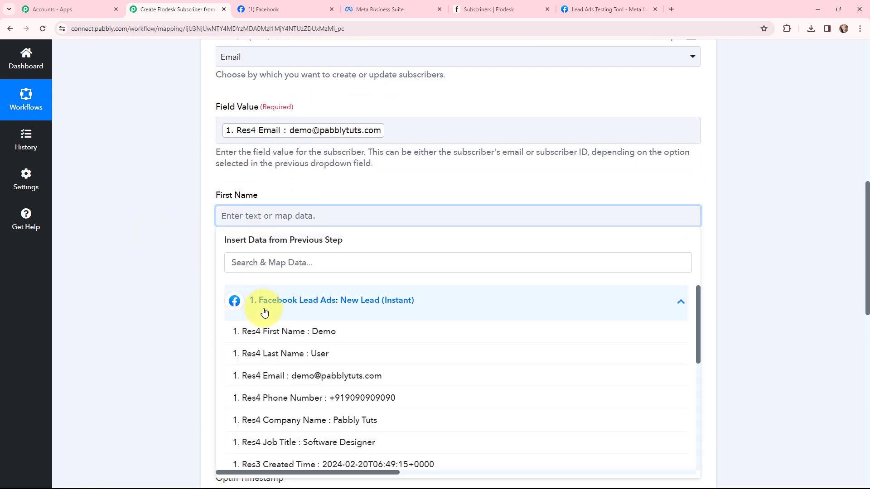
pyautogui.click(262, 339)
pyautogui.click(180, 261)
pyautogui.click(252, 297)
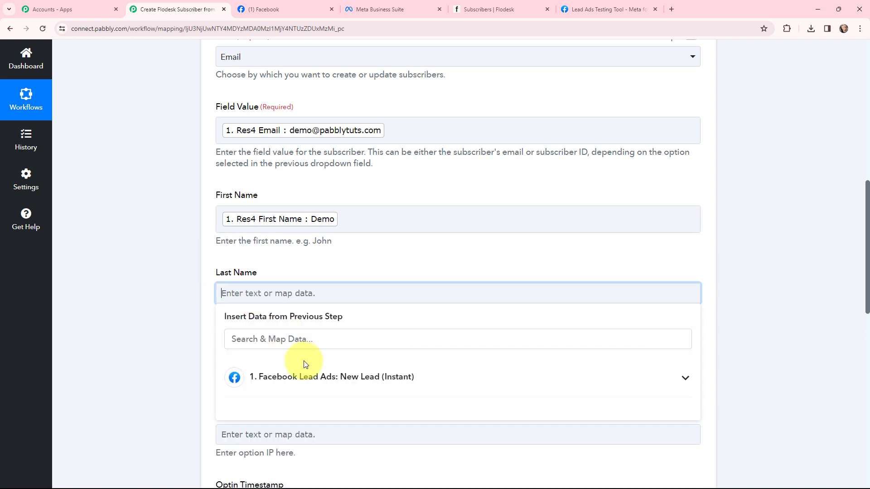
pyautogui.click(303, 367)
pyautogui.click(350, 423)
pyautogui.click(165, 257)
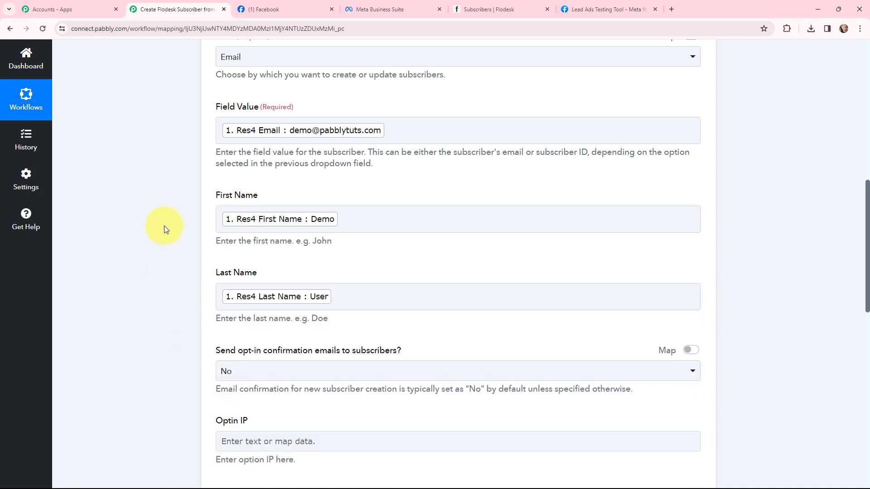
# Check the choices for sending opt-in confirmation emails to subscribers and leave the setting at No.
pyautogui.scroll(-2, 164, 226)
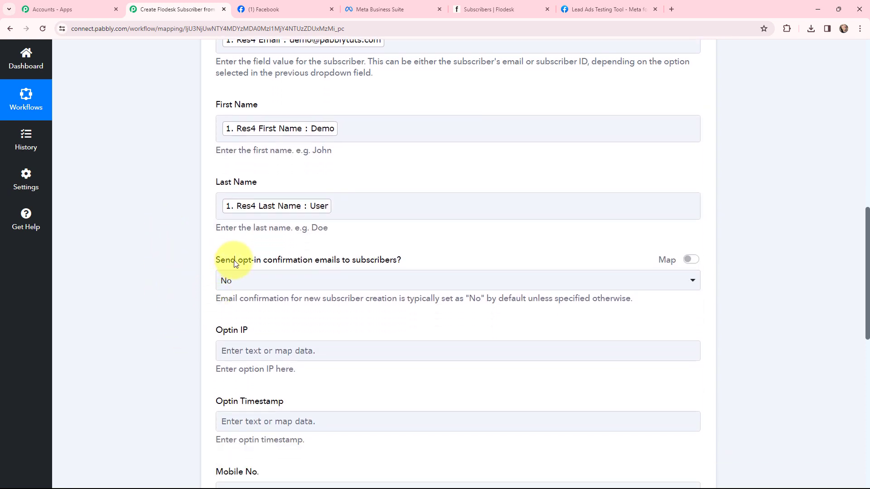
pyautogui.click(349, 284)
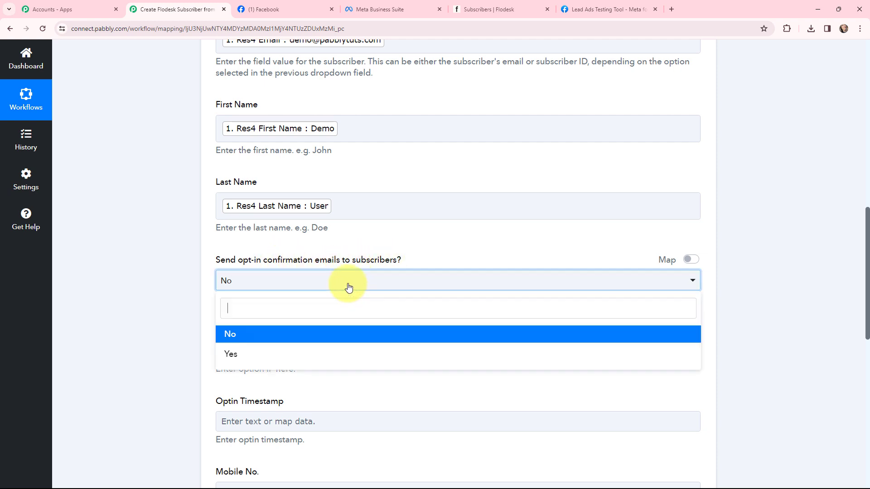
pyautogui.click(176, 275)
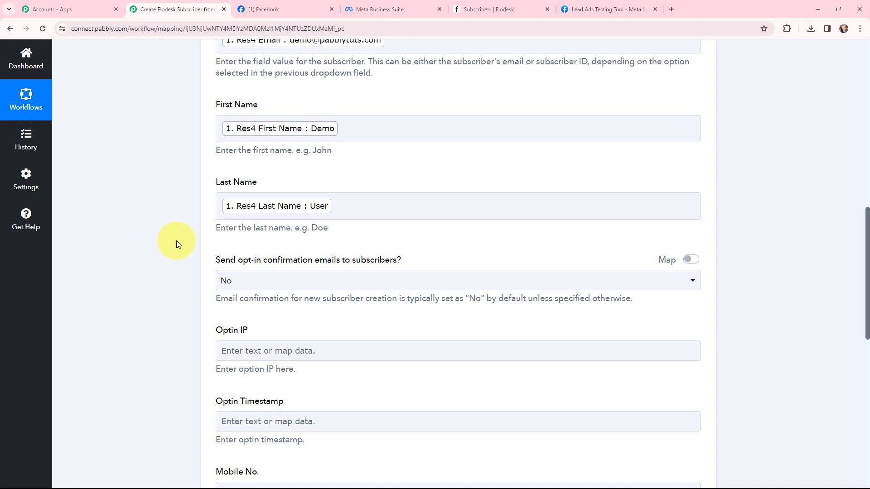
# Map the subscriber's Mobile No. to the lead's phone number and Company to the lead's company name.
pyautogui.scroll(-5, 177, 243)
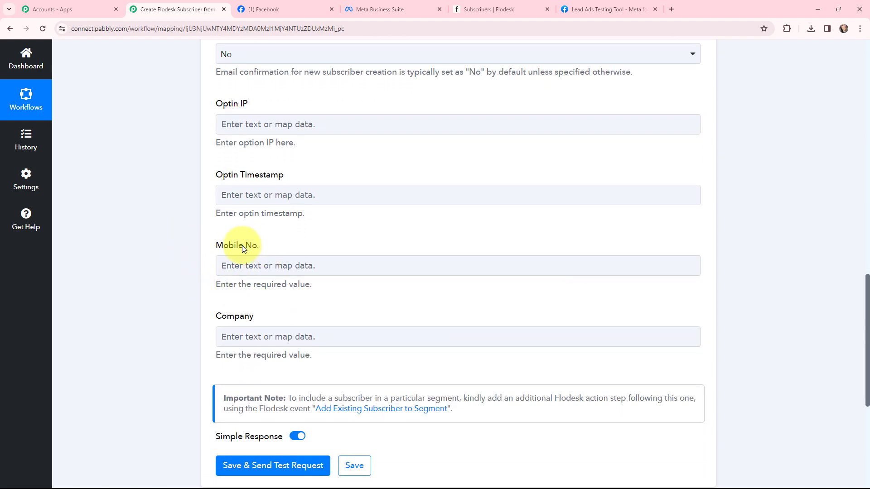
pyautogui.click(230, 267)
pyautogui.click(234, 350)
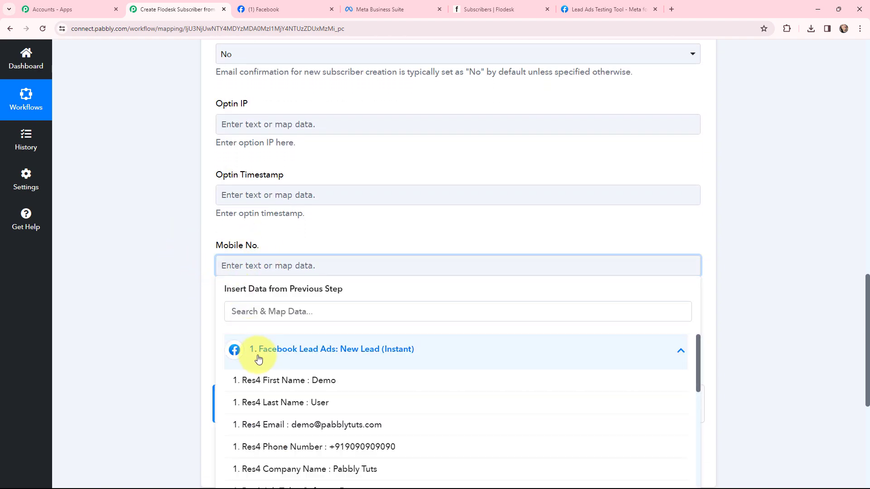
pyautogui.click(358, 446)
pyautogui.click(130, 247)
pyautogui.scroll(-2, 204, 227)
pyautogui.click(237, 257)
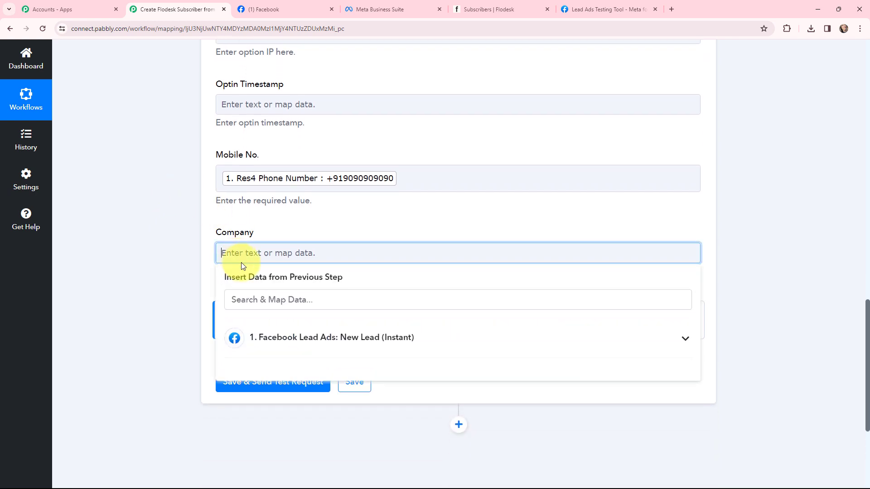
pyautogui.click(243, 338)
pyautogui.click(378, 458)
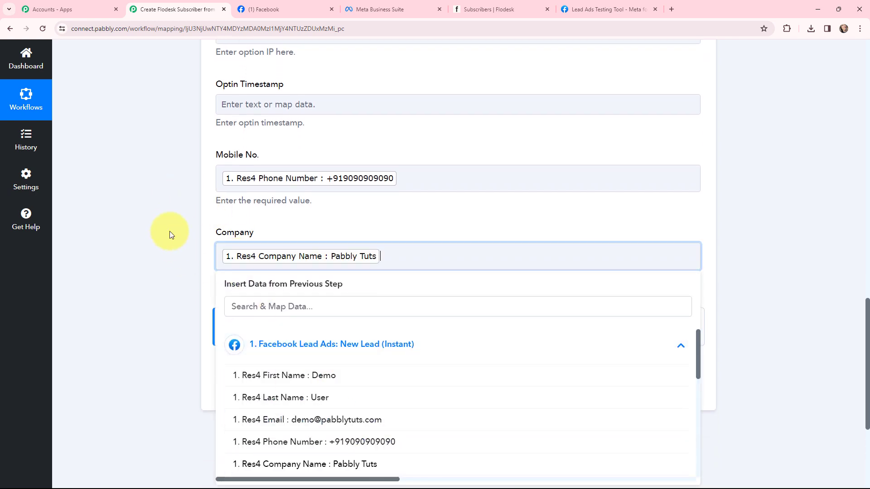
pyautogui.click(163, 222)
# Review the mapped subscriber fields, then save the Flodesk action and send a test request.
pyautogui.scroll(4, 163, 222)
pyautogui.scroll(2, 163, 224)
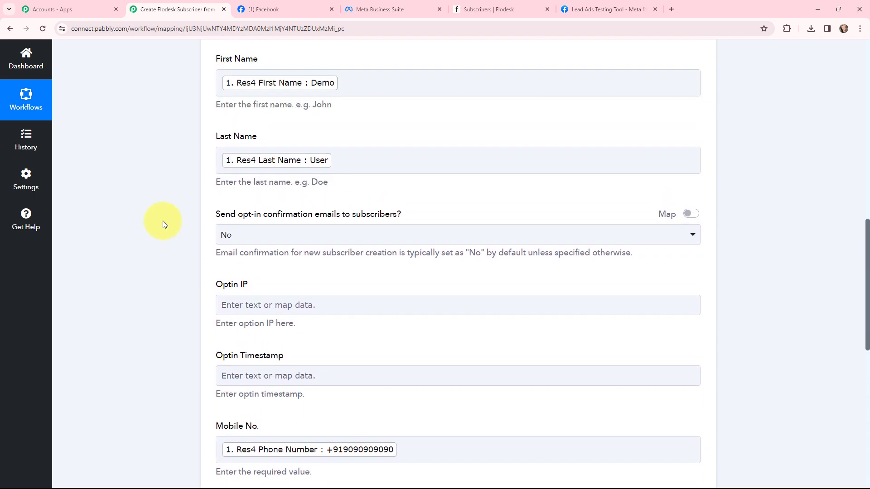
pyautogui.scroll(2, 164, 224)
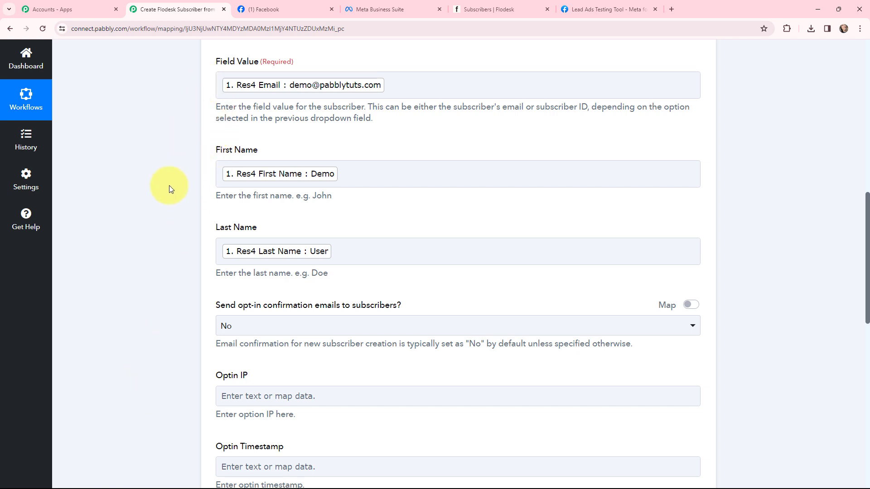
pyautogui.scroll(-3, 169, 186)
pyautogui.scroll(-3, 169, 186)
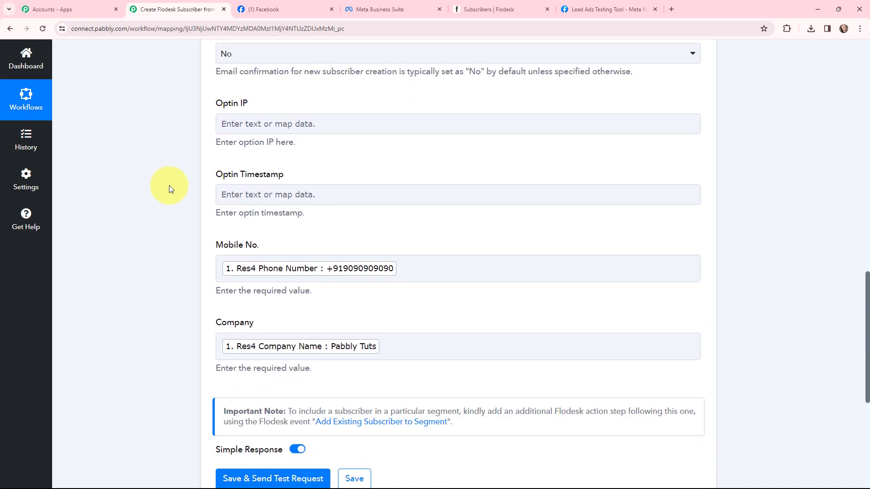
pyautogui.scroll(-3, 169, 186)
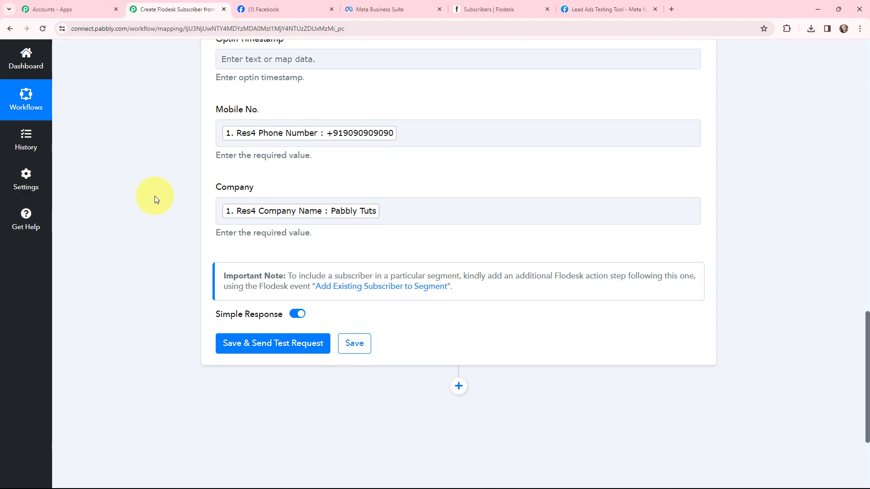
pyautogui.scroll(5, 154, 196)
pyautogui.scroll(-5, 154, 196)
pyautogui.click(272, 344)
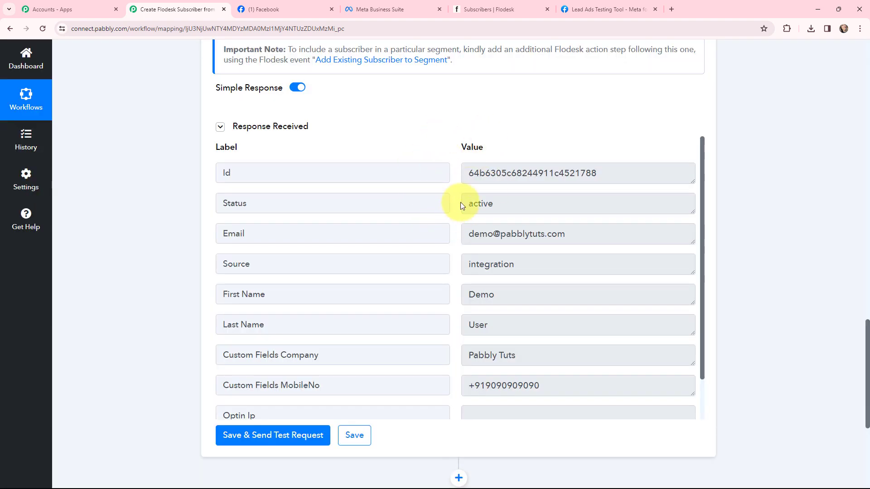
# Examine the subscriber Id in the received response and switch to Flodesk's list of all subscribers to check the new entry.
pyautogui.moveTo(471, 174); pyautogui.dragTo(604, 170)
pyautogui.click(602, 135)
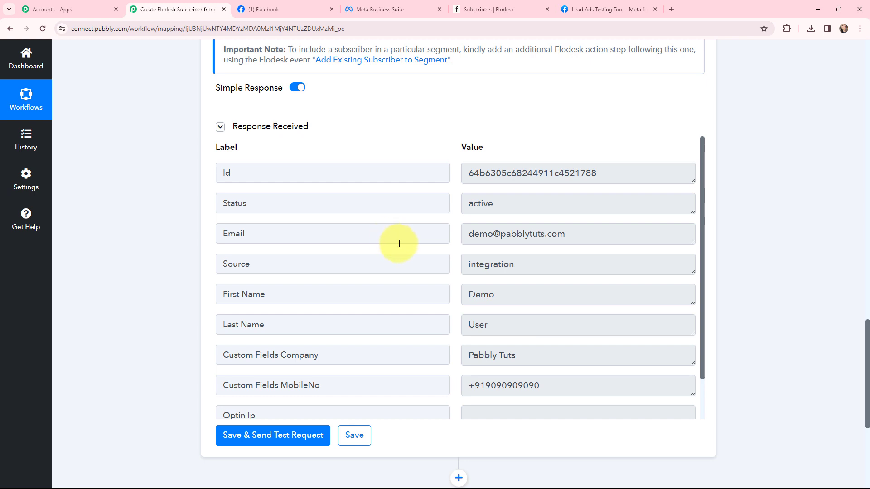
pyautogui.click(494, 9)
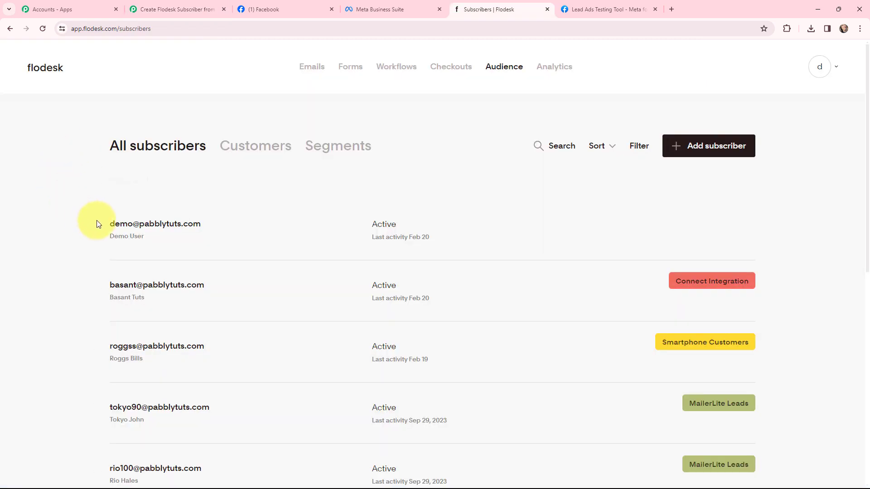